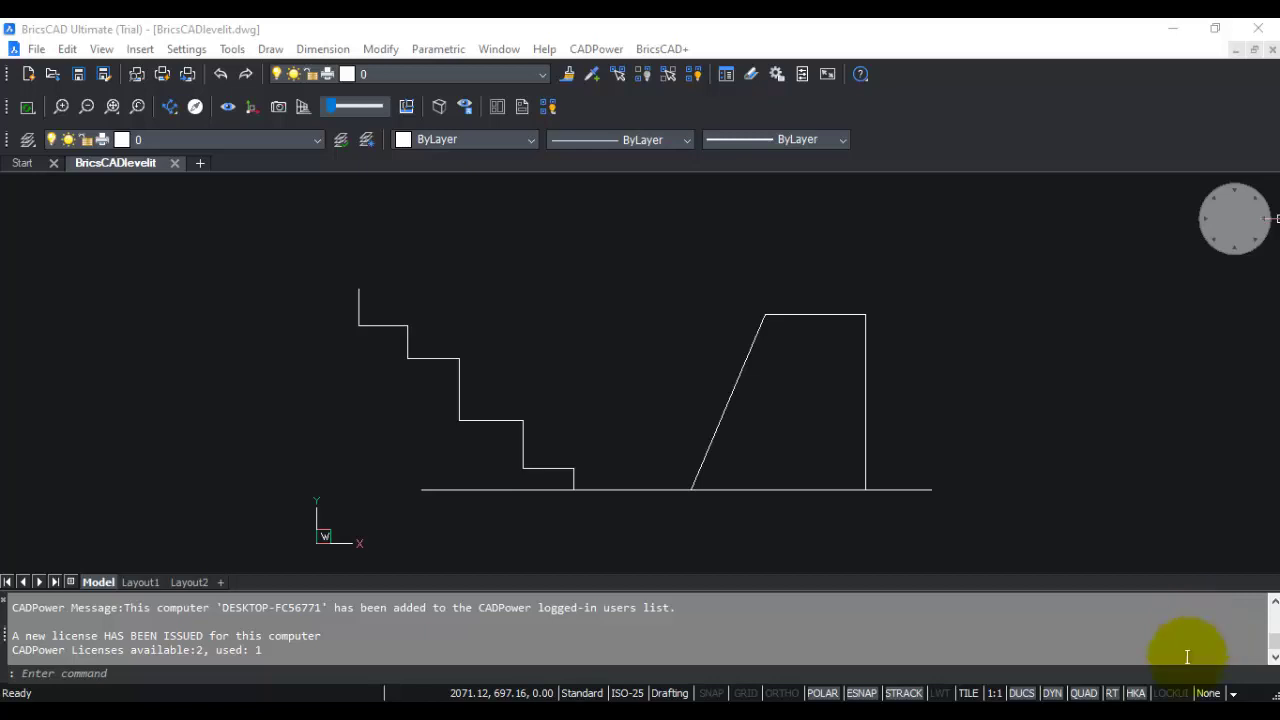
Run CP_LEVELIT, add LEVELS-A from the drawing, and select it as the level block
{"action": "left_click", "coordinate": [108, 676]}
{"action": "type", "text": "C"}
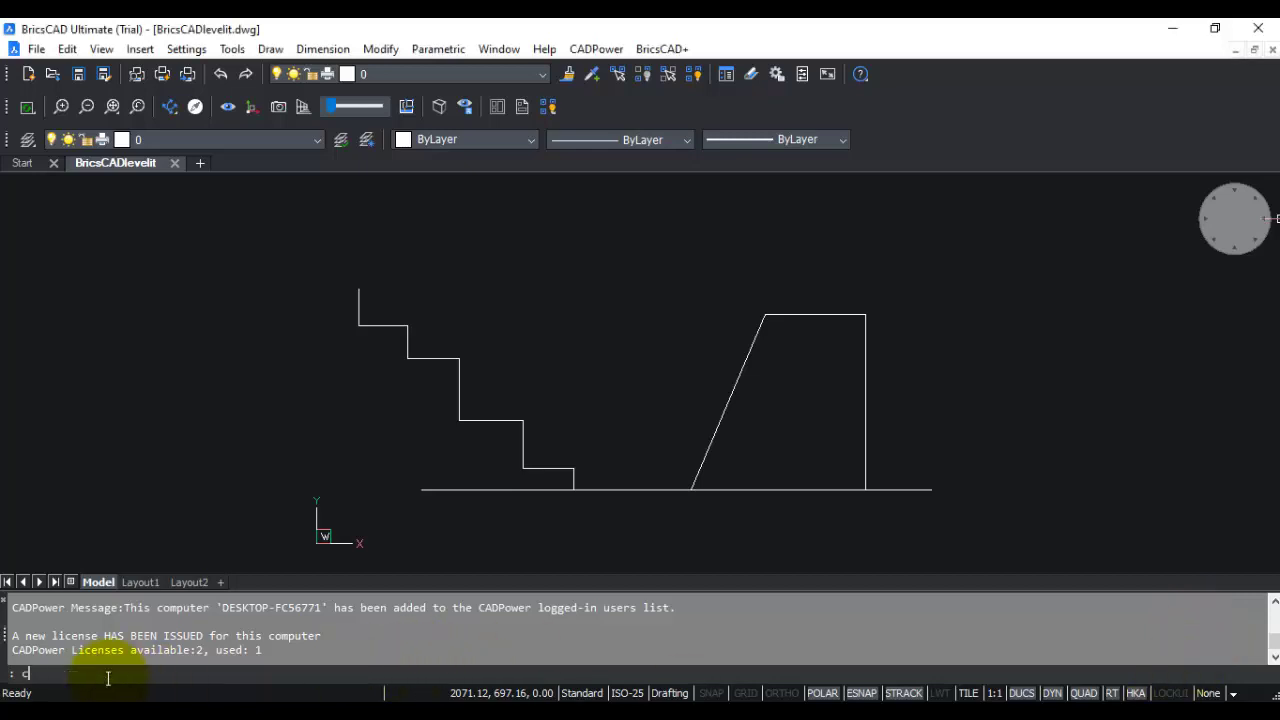
{"action": "type", "text": "P_LEVE"}
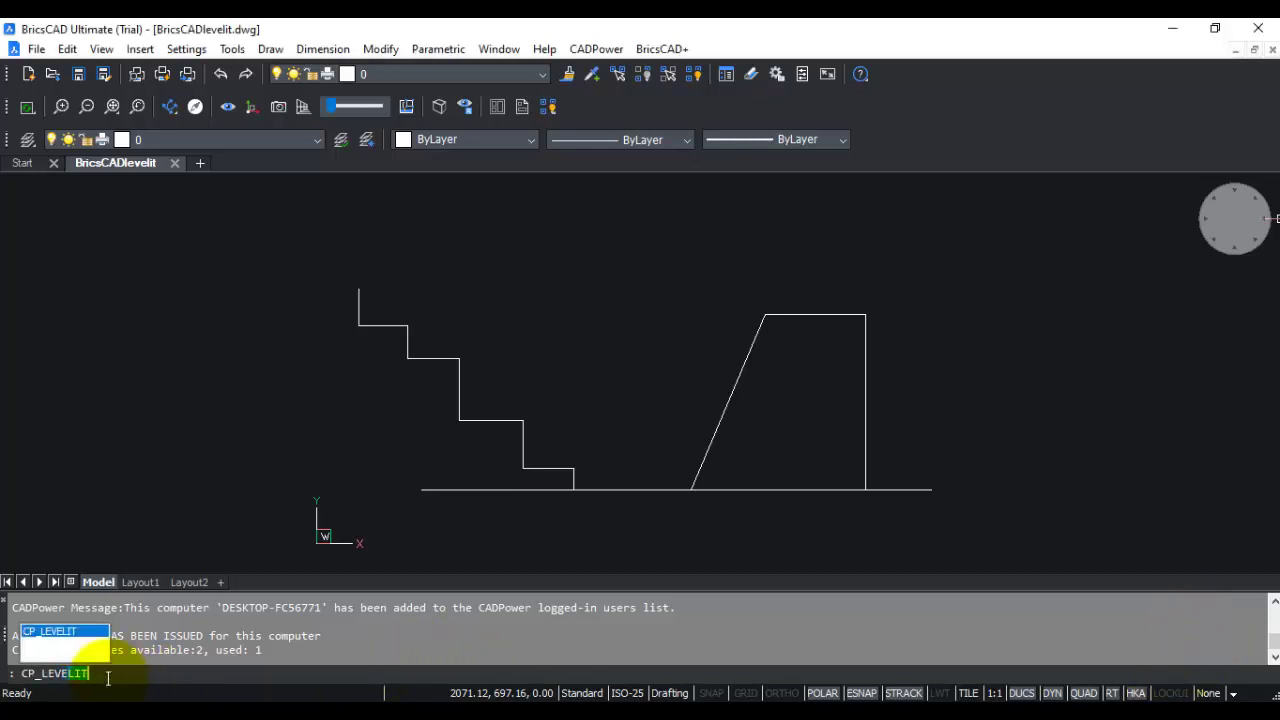
{"action": "key", "text": "Return"}
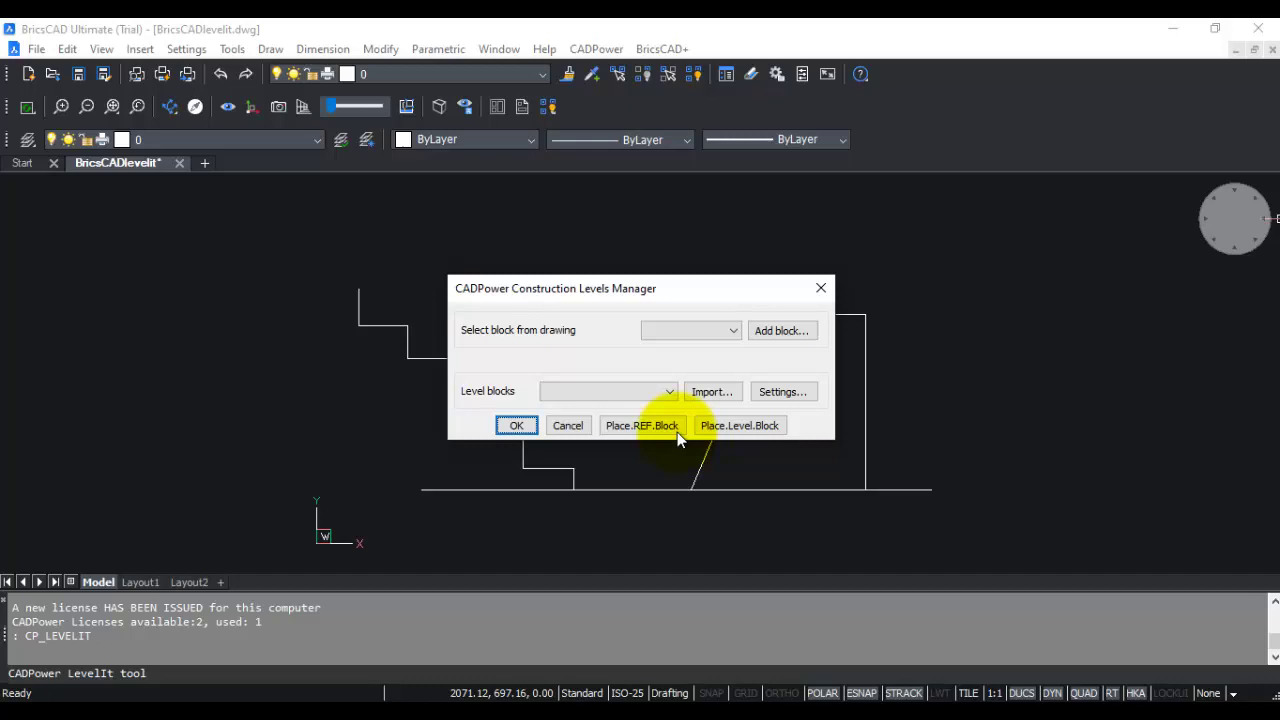
{"action": "left_click", "coordinate": [722, 330]}
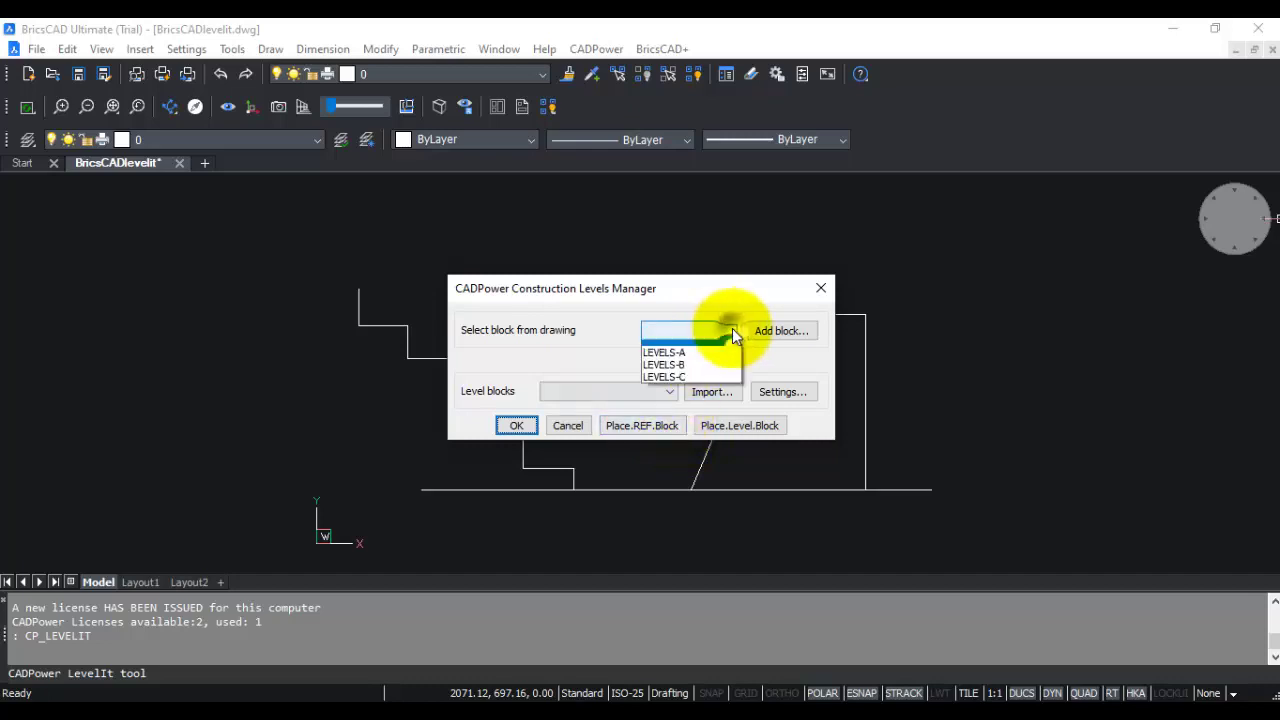
{"action": "left_click", "coordinate": [675, 360]}
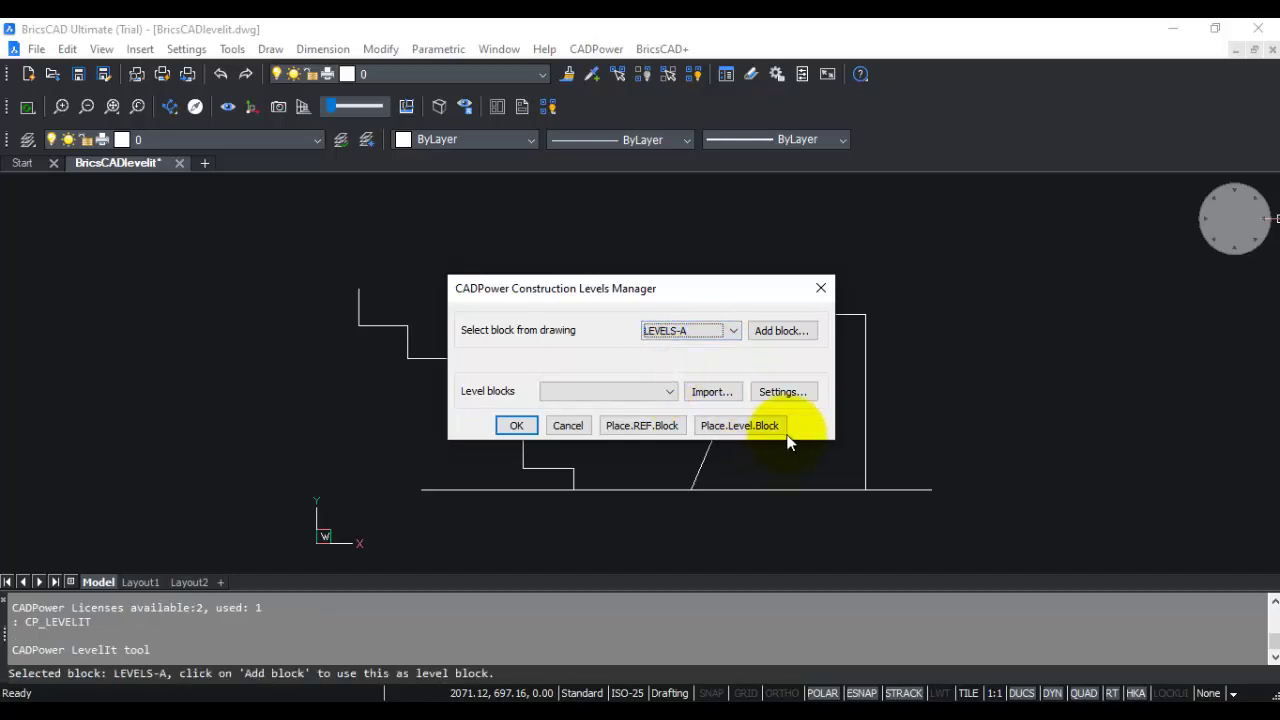
{"action": "left_click", "coordinate": [776, 336]}
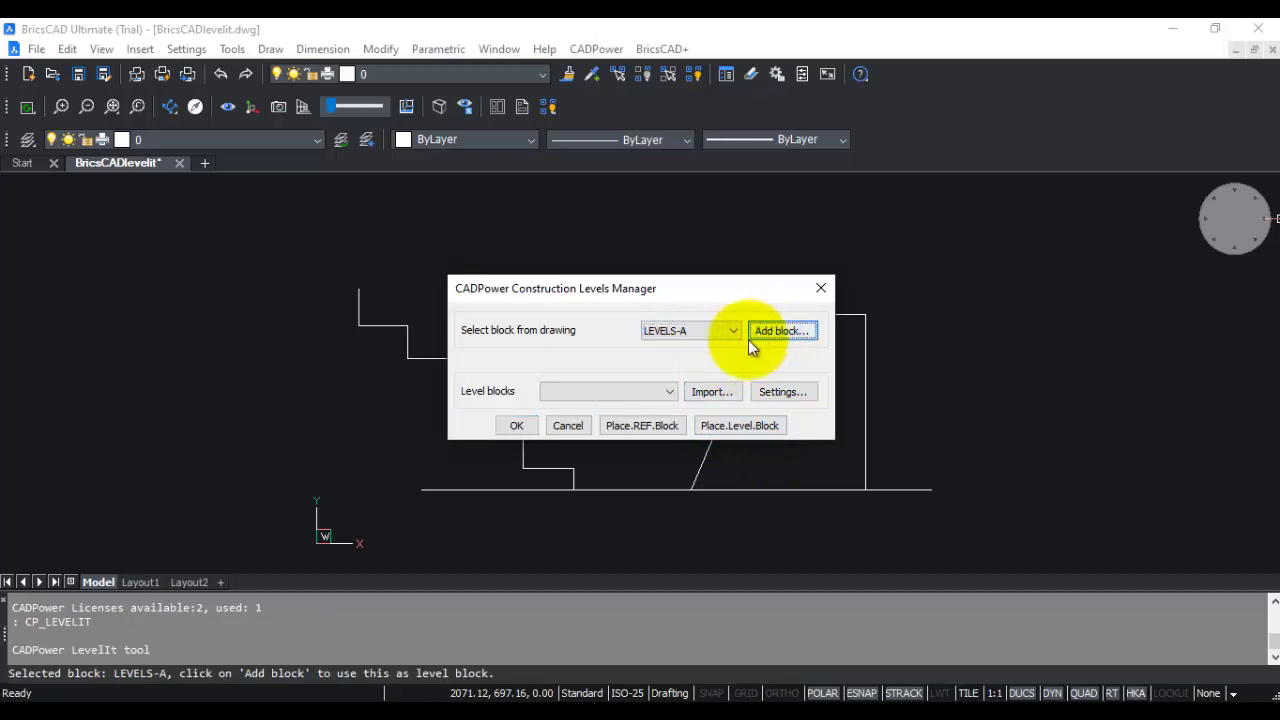
{"action": "left_click", "coordinate": [637, 391]}
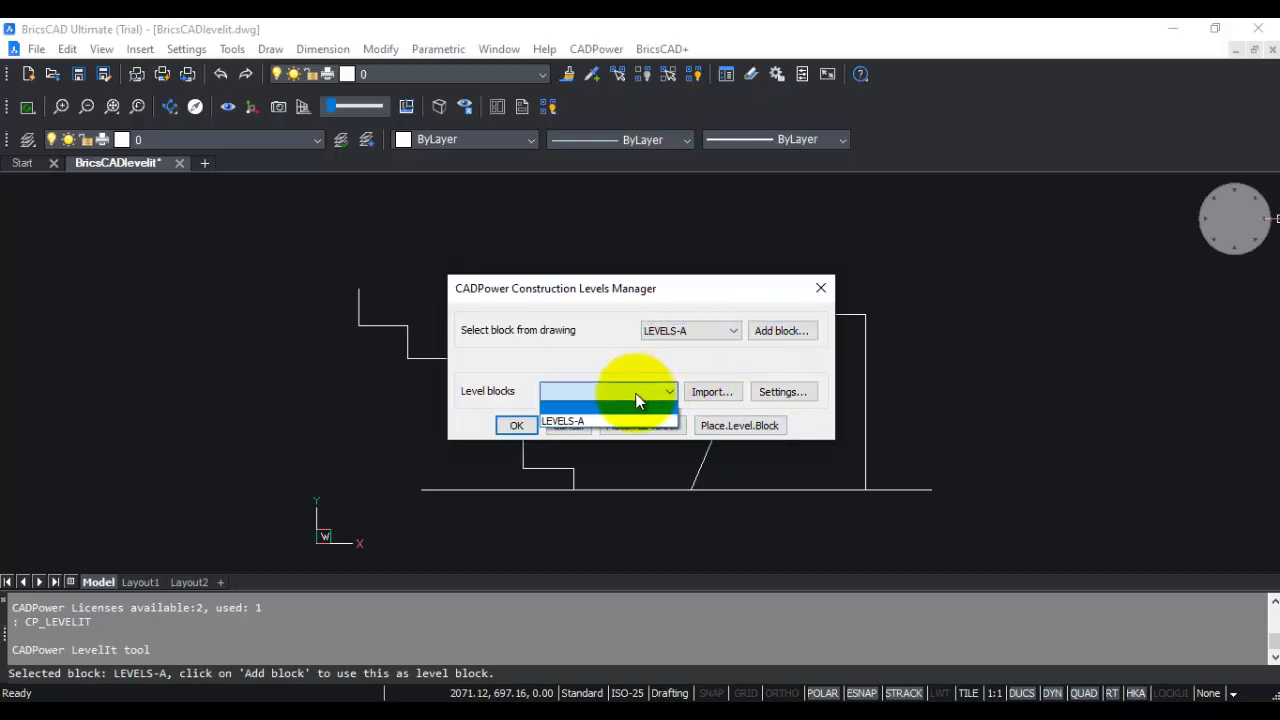
{"action": "left_click", "coordinate": [578, 421]}
Disable auto-align siblings, set block scale factor 2.00, and save as default settings
{"action": "left_click", "coordinate": [776, 393]}
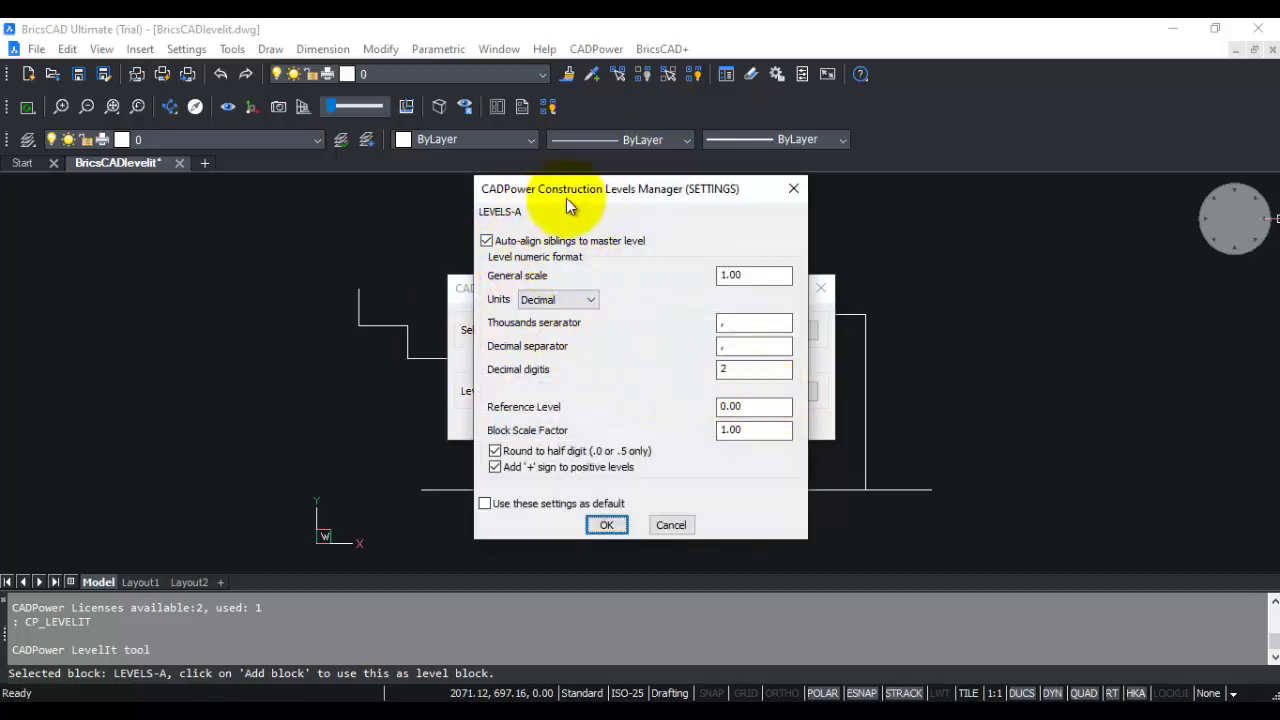
{"action": "left_click_drag", "start_coordinate": [566, 196], "coordinate": [676, 206]}
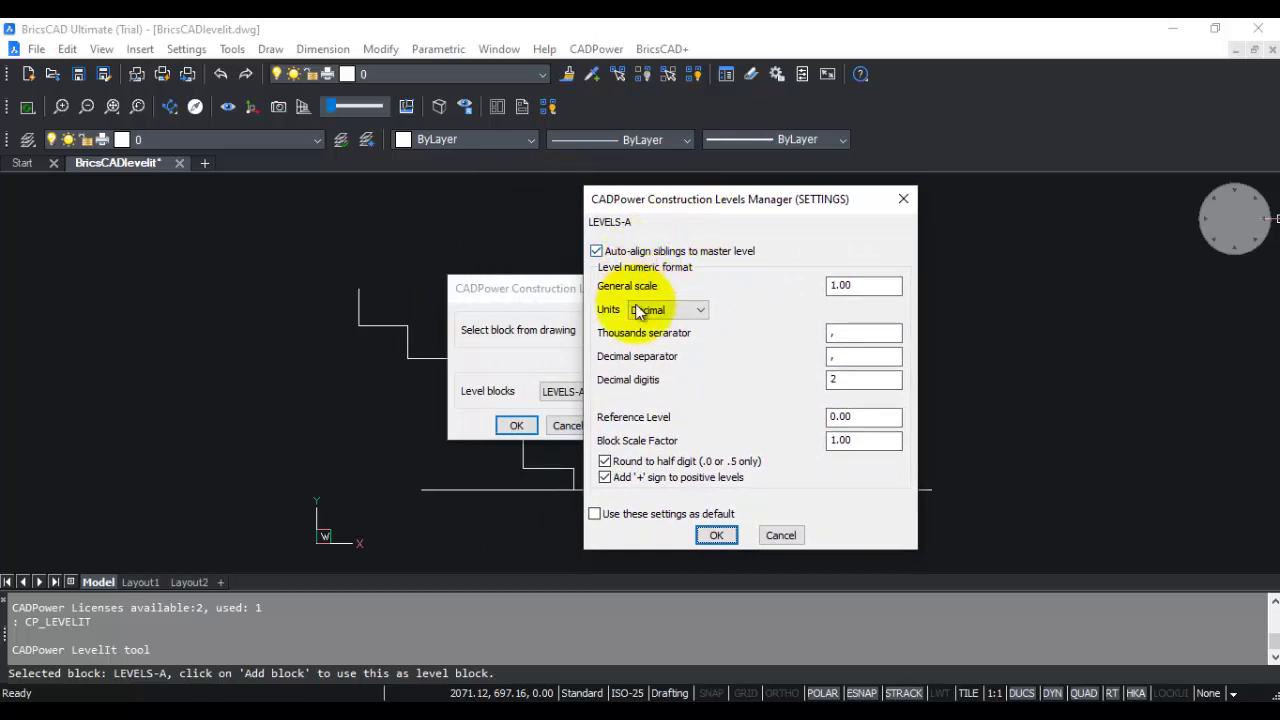
{"action": "left_click", "coordinate": [597, 252]}
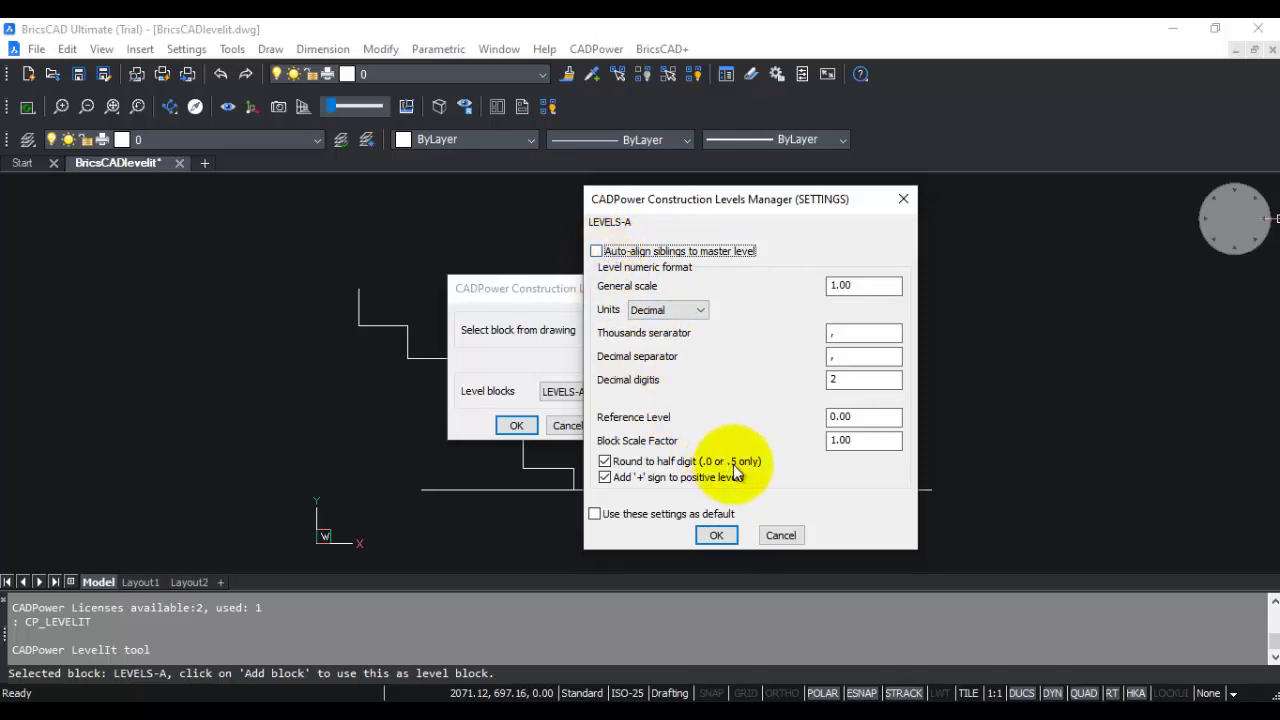
{"action": "left_click", "coordinate": [841, 442]}
{"action": "double_click", "coordinate": [840, 442]}
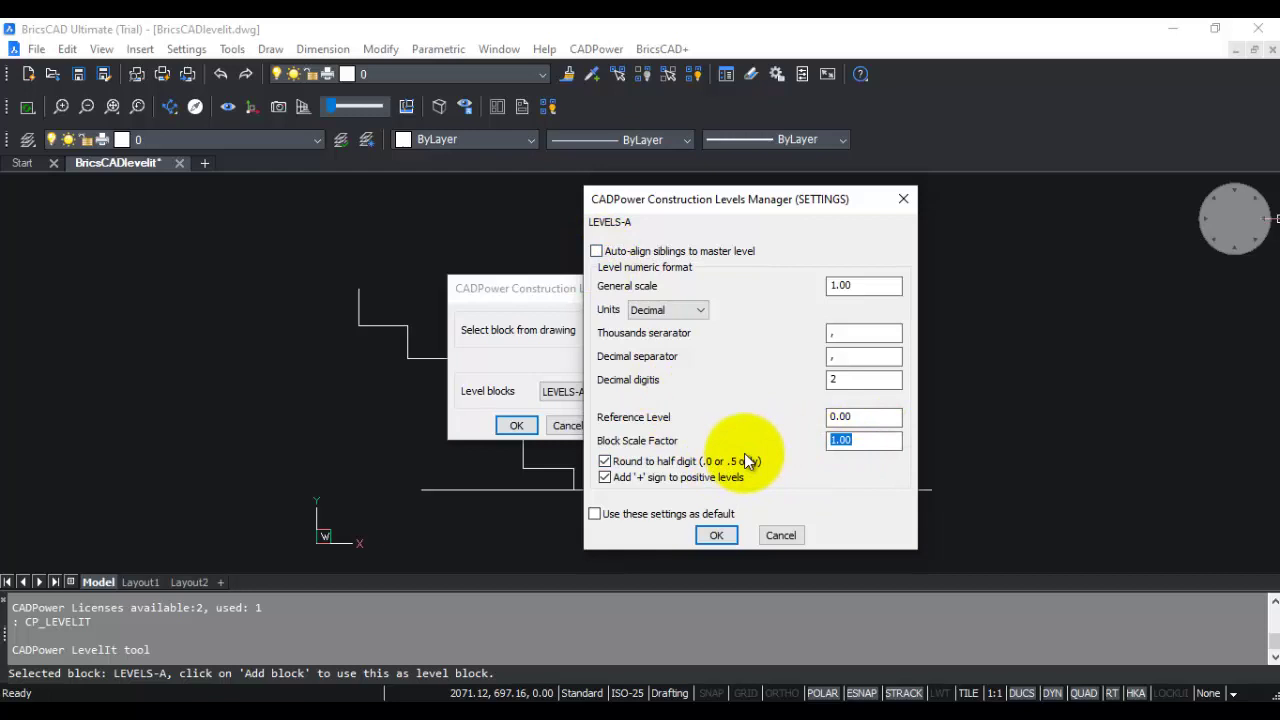
{"action": "type", "text": "2."}
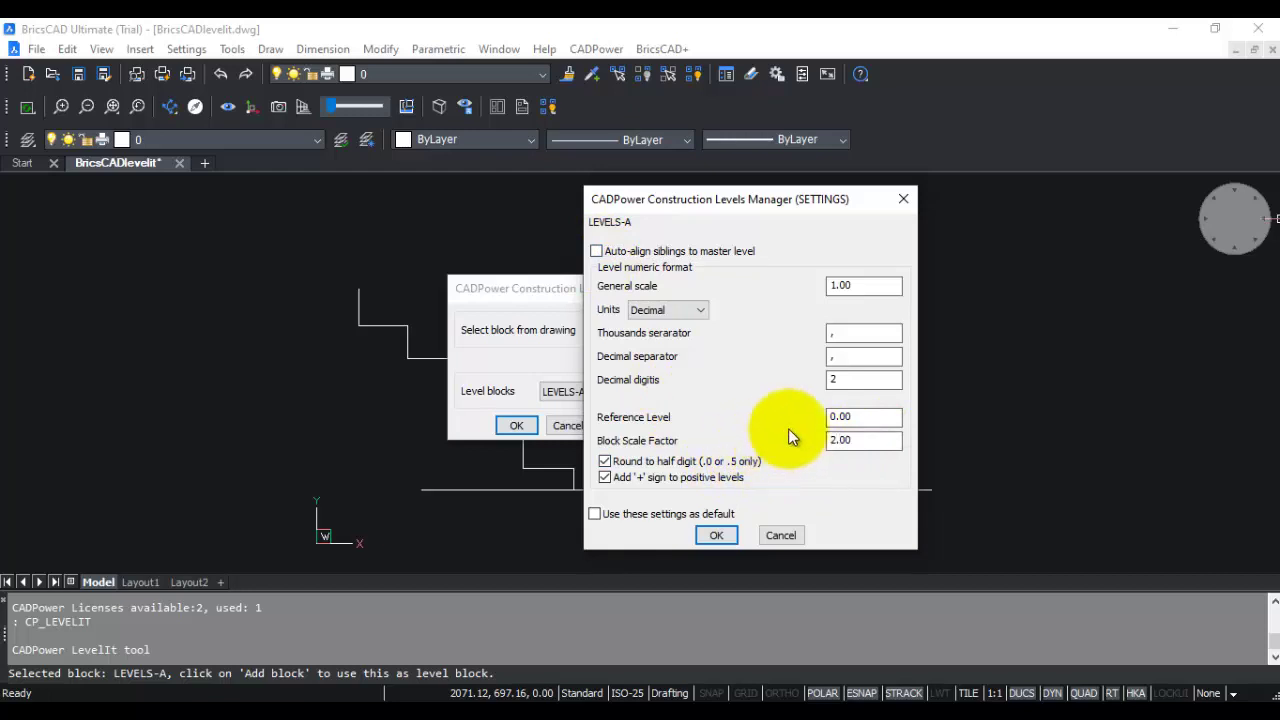
{"action": "left_click", "coordinate": [663, 307]}
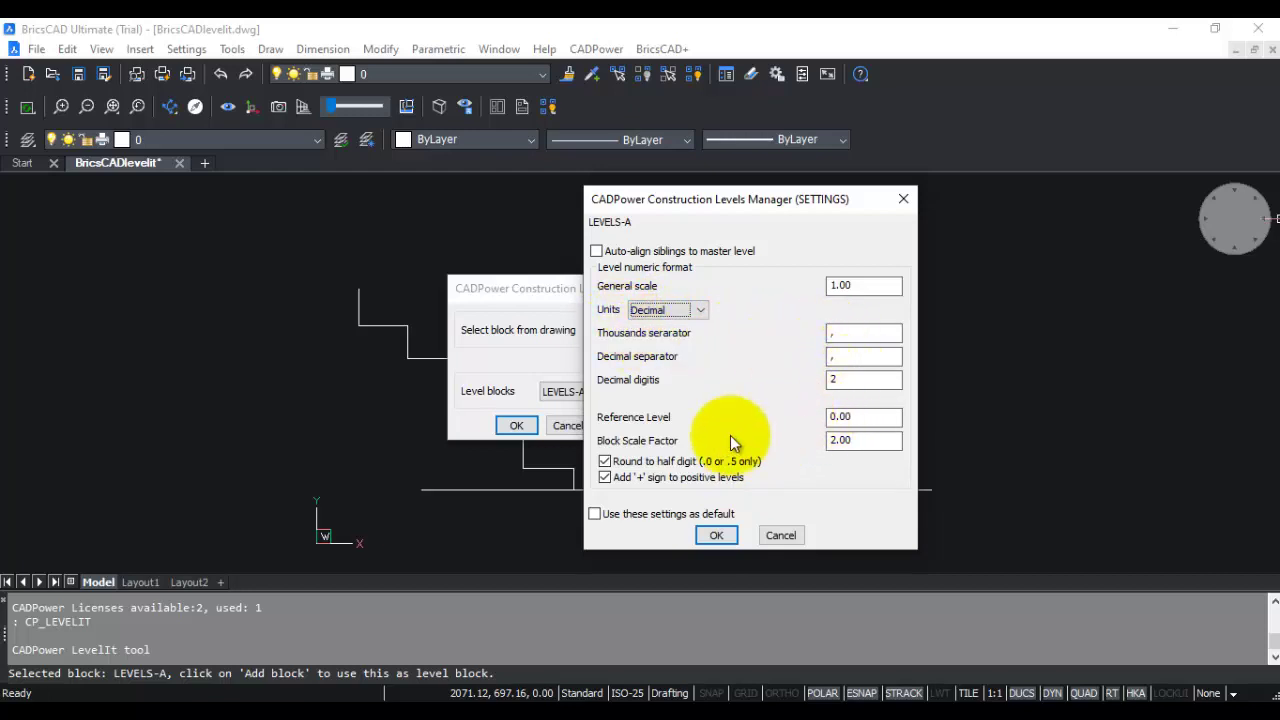
{"action": "left_click", "coordinate": [595, 515]}
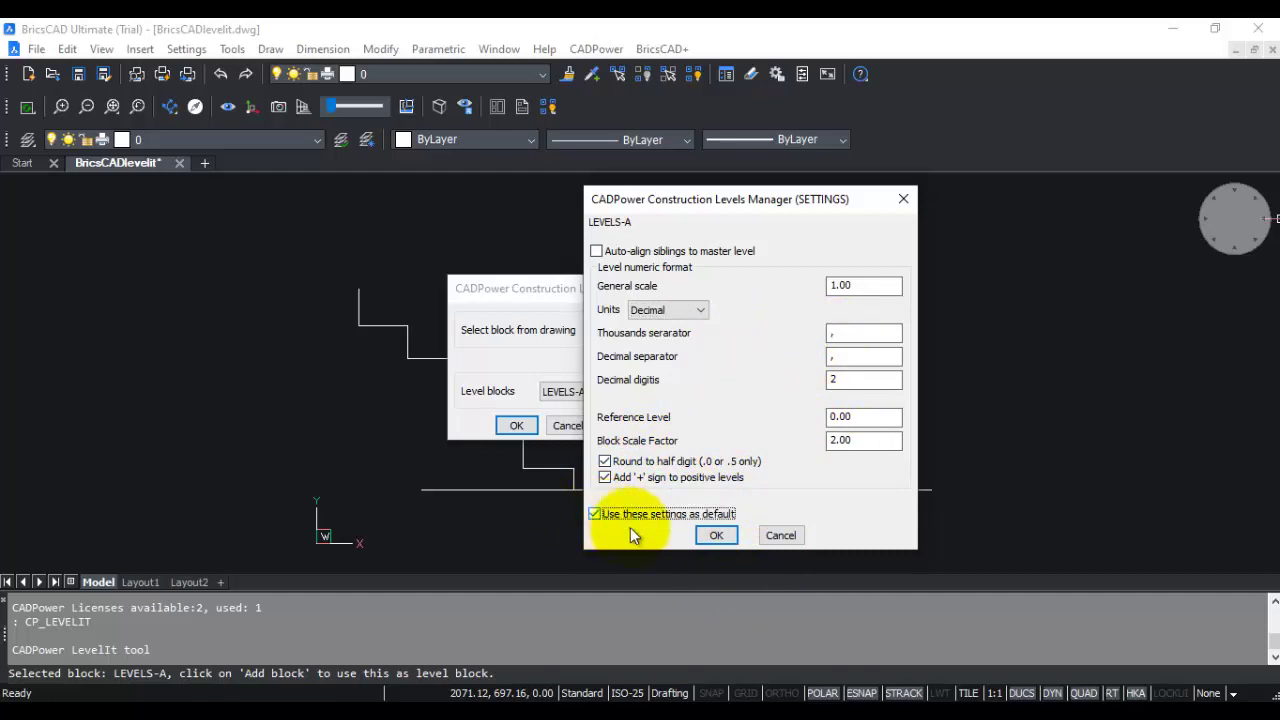
{"action": "left_click", "coordinate": [719, 534]}
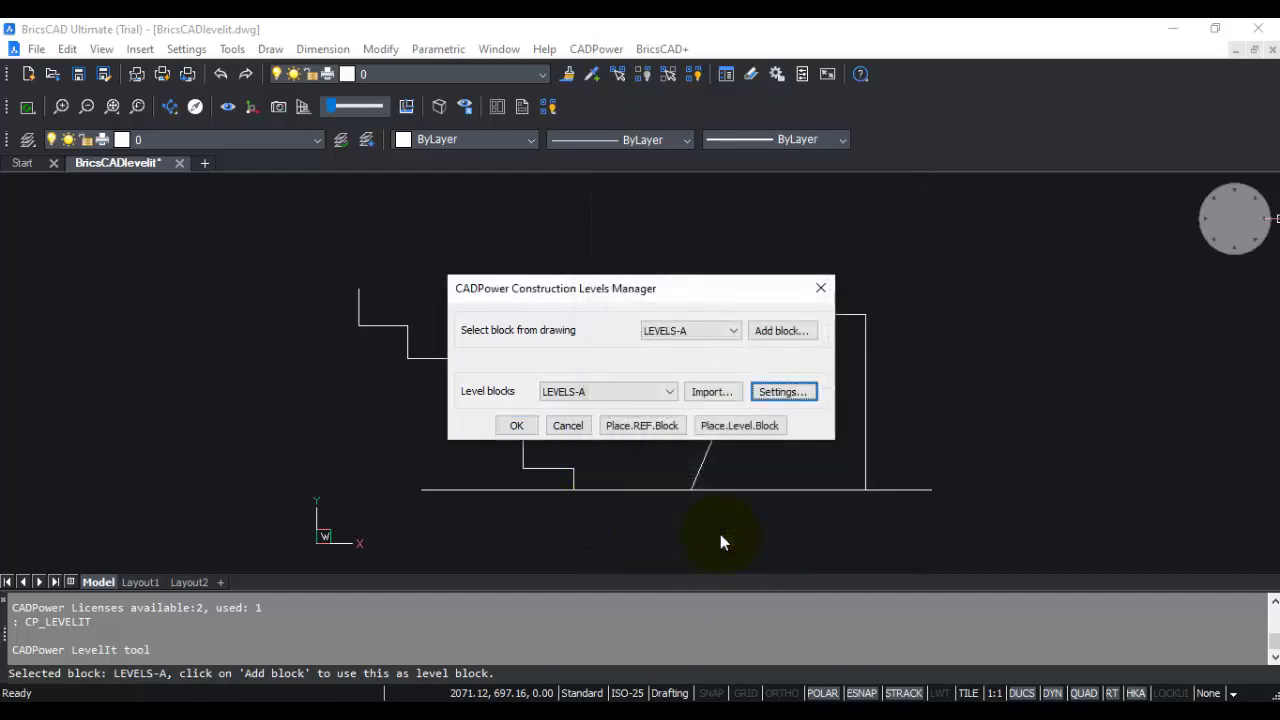
Place the LEVELS-A reference block on the ground line at level 0.00, scale 2.00
{"action": "left_click", "coordinate": [648, 425]}
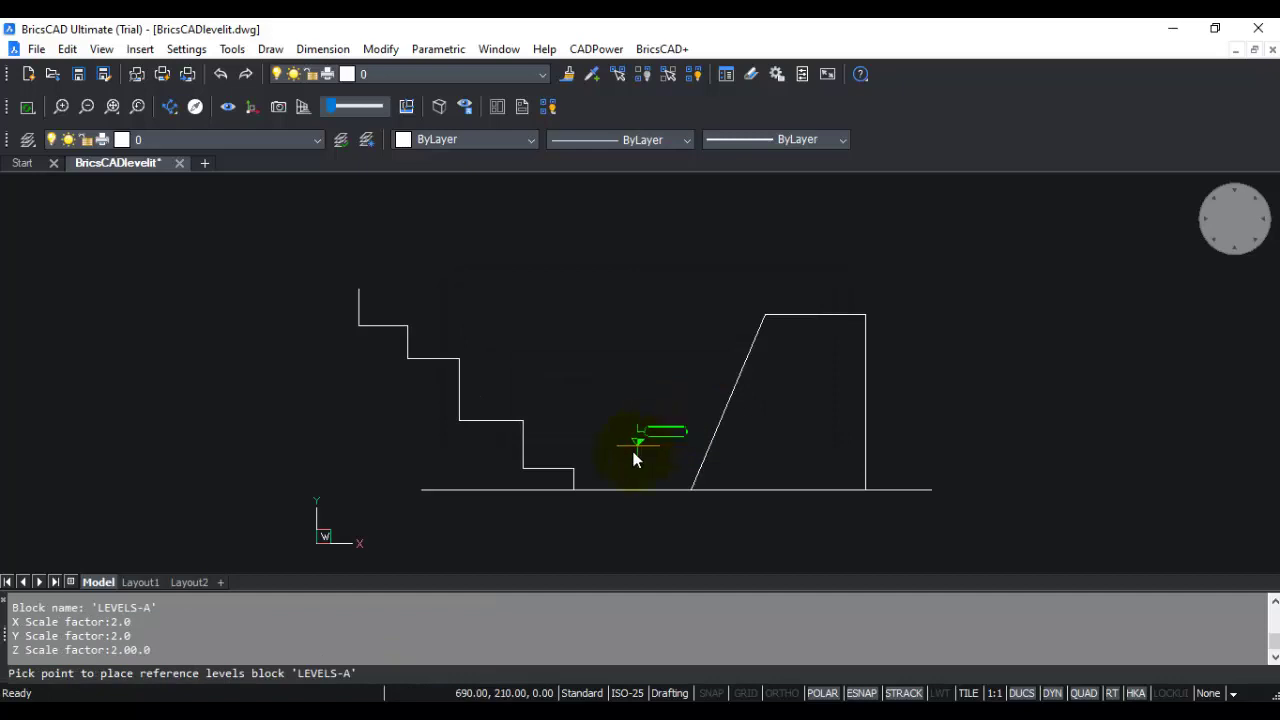
{"action": "scroll", "coordinate": [625, 486], "scroll_direction": "up", "scroll_amount": 2}
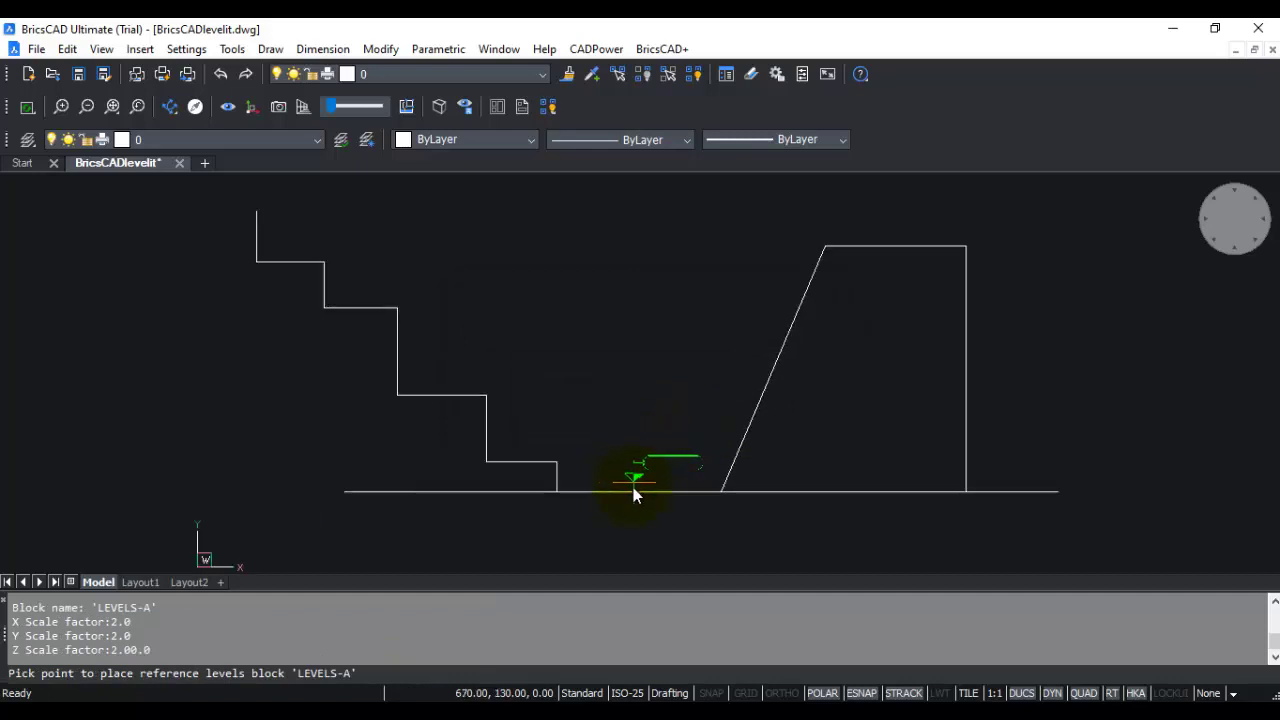
{"action": "scroll", "coordinate": [629, 495], "scroll_direction": "up", "scroll_amount": 3}
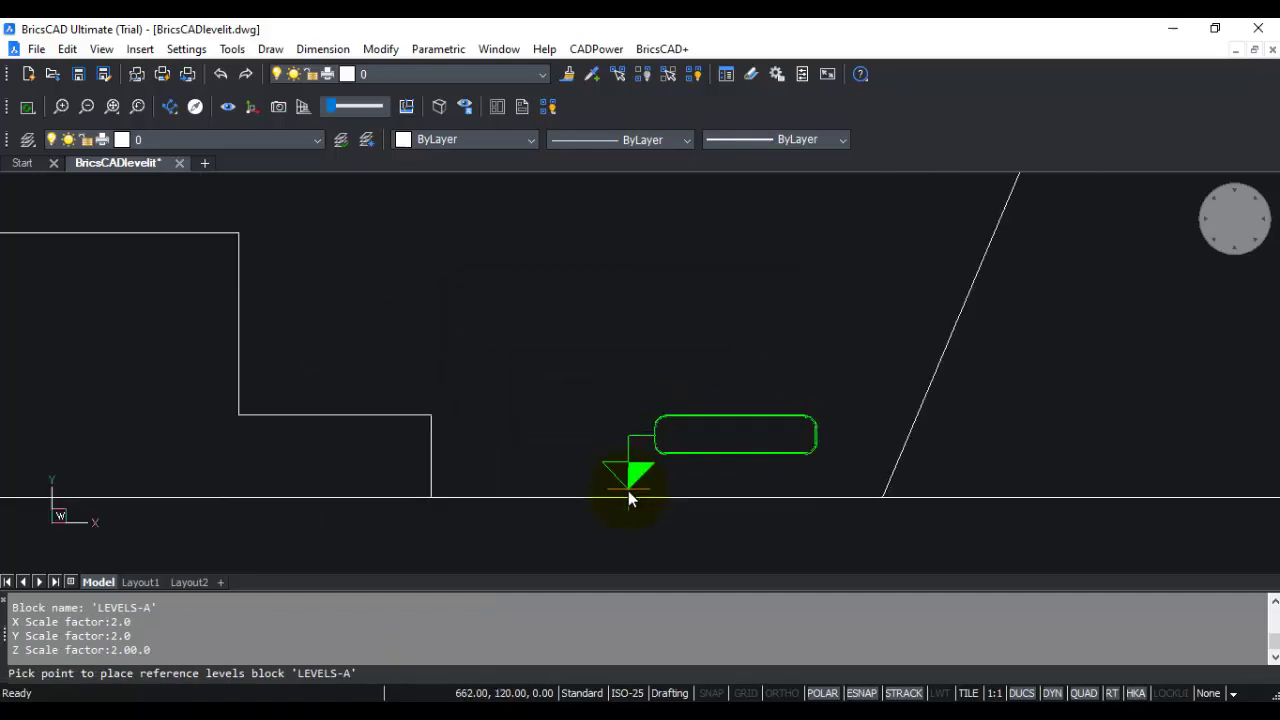
{"action": "left_click", "coordinate": [629, 495]}
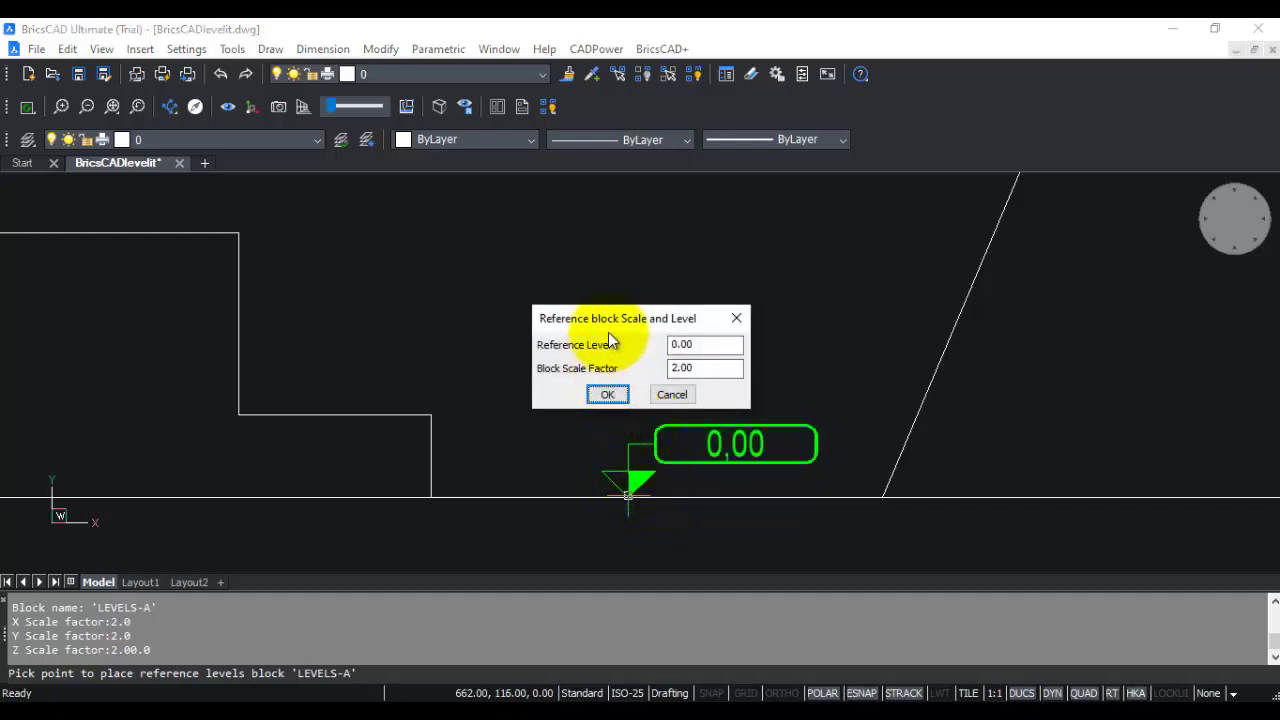
{"action": "left_click_drag", "start_coordinate": [607, 320], "coordinate": [599, 270]}
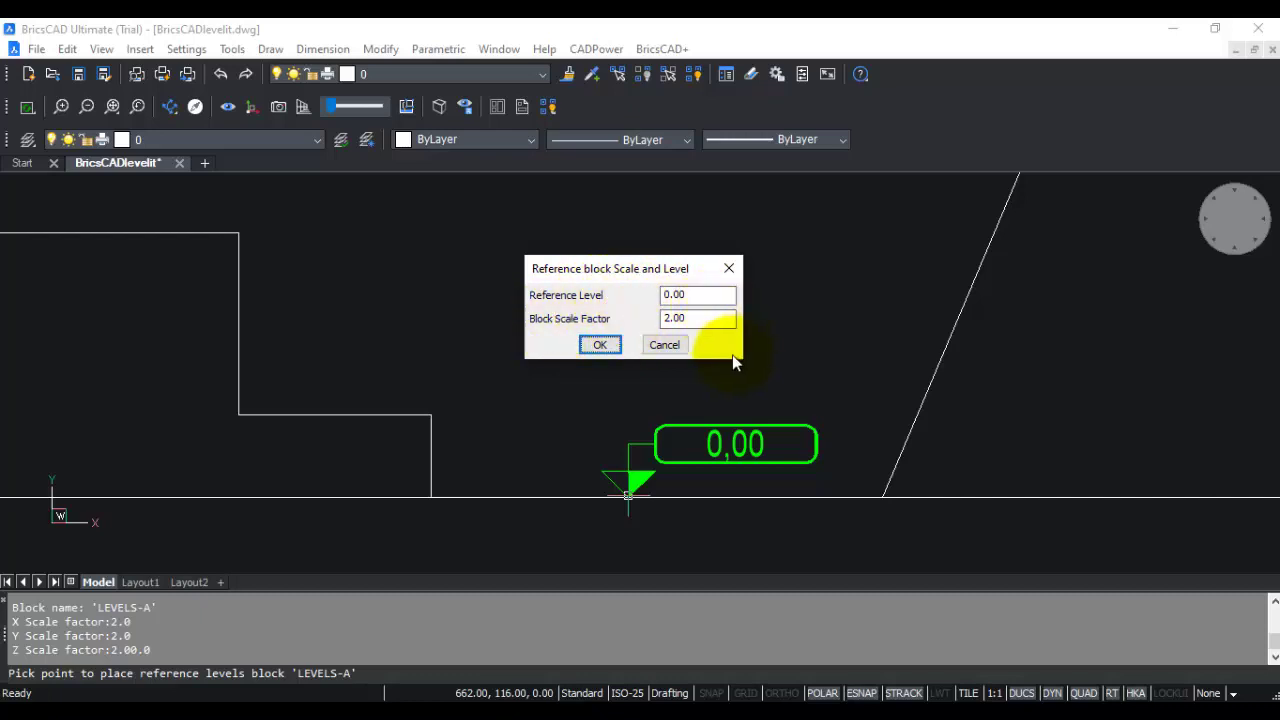
{"action": "left_click", "coordinate": [601, 347]}
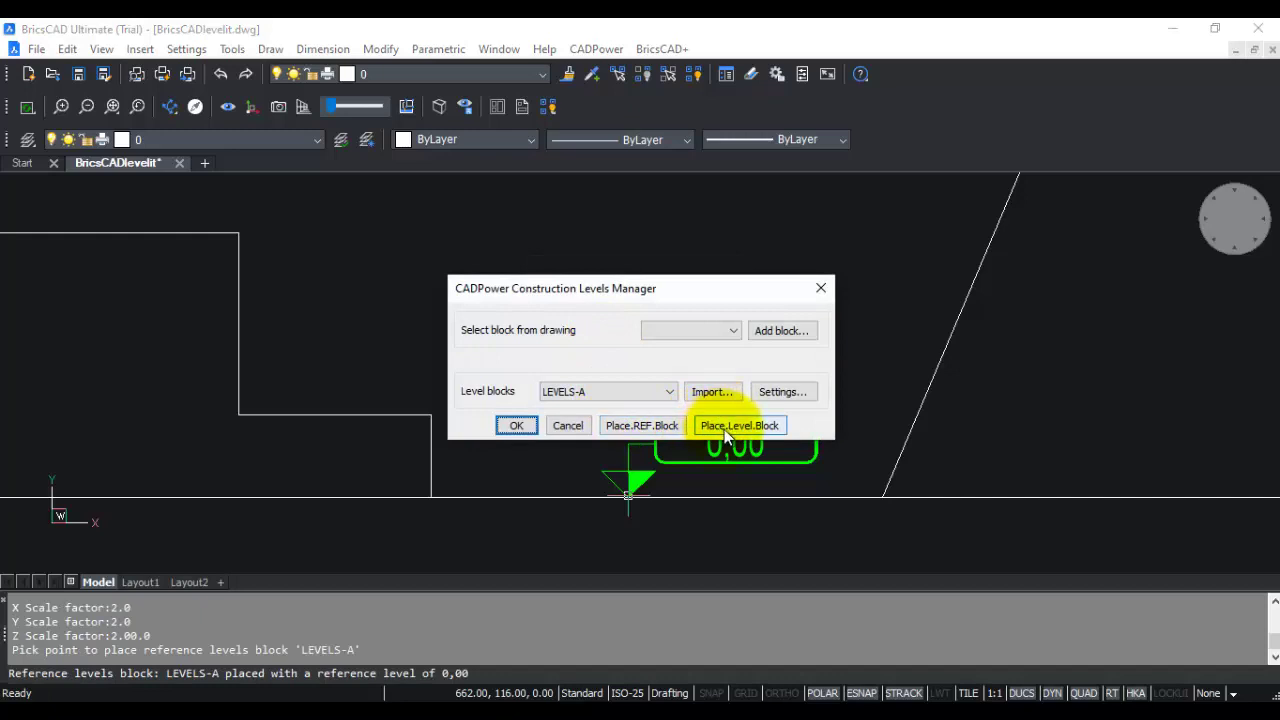
Place LEVELS-A level blocks on the four steps, from lowest to top
{"action": "left_click", "coordinate": [724, 429]}
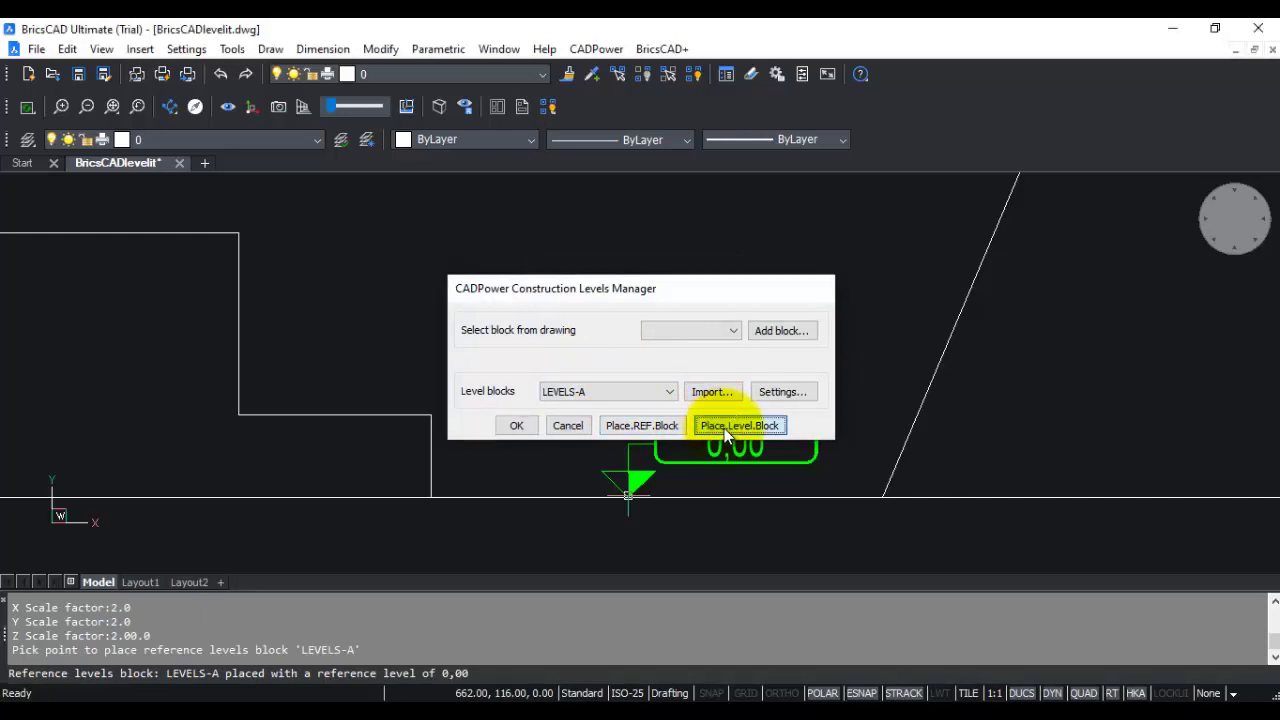
{"action": "scroll", "coordinate": [680, 420], "scroll_direction": "down", "scroll_amount": 3}
{"action": "scroll", "coordinate": [680, 420], "scroll_direction": "down", "scroll_amount": 2}
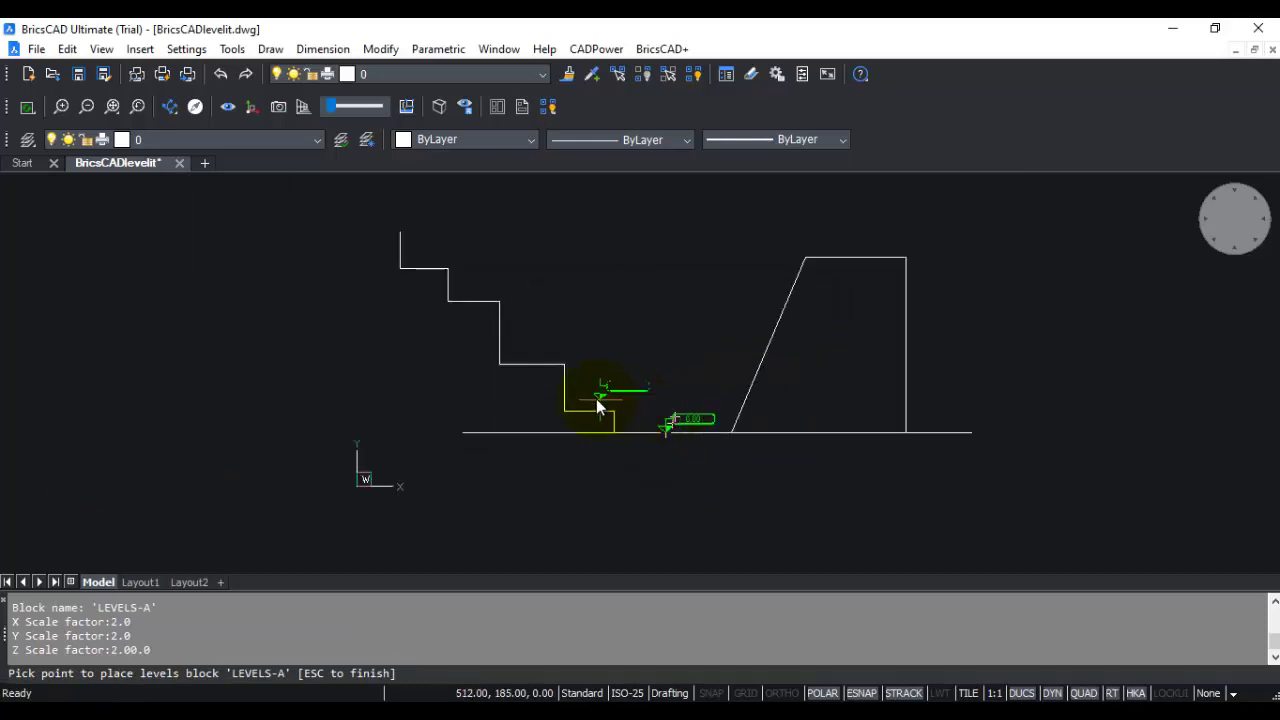
{"action": "left_click", "coordinate": [590, 408]}
{"action": "left_click", "coordinate": [532, 364]}
{"action": "left_click", "coordinate": [470, 300]}
{"action": "left_click", "coordinate": [425, 268]}
{"action": "scroll", "coordinate": [468, 281], "scroll_direction": "up", "scroll_amount": 2}
{"action": "scroll", "coordinate": [468, 287], "scroll_direction": "up", "scroll_amount": 2}
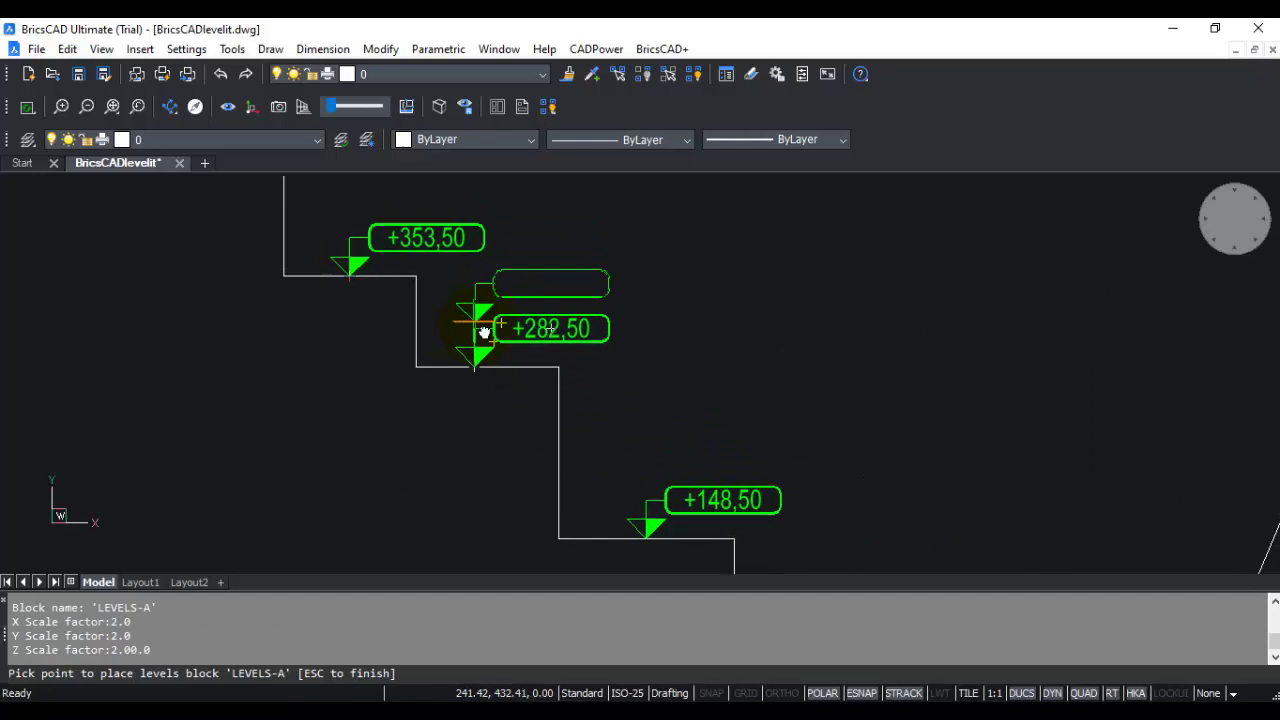
{"action": "key", "text": "Escape"}
Pan and zoom to review the +353.50, +282.50, +148.50 and +46.50 labels
{"action": "scroll", "coordinate": [566, 380], "scroll_direction": "down", "scroll_amount": 2}
{"action": "middle_click_drag", "start_coordinate": [566, 380], "coordinate": [688, 384]}
{"action": "scroll", "coordinate": [678, 365], "scroll_direction": "down", "scroll_amount": 2}
{"action": "scroll", "coordinate": [798, 455], "scroll_direction": "up", "scroll_amount": 2}
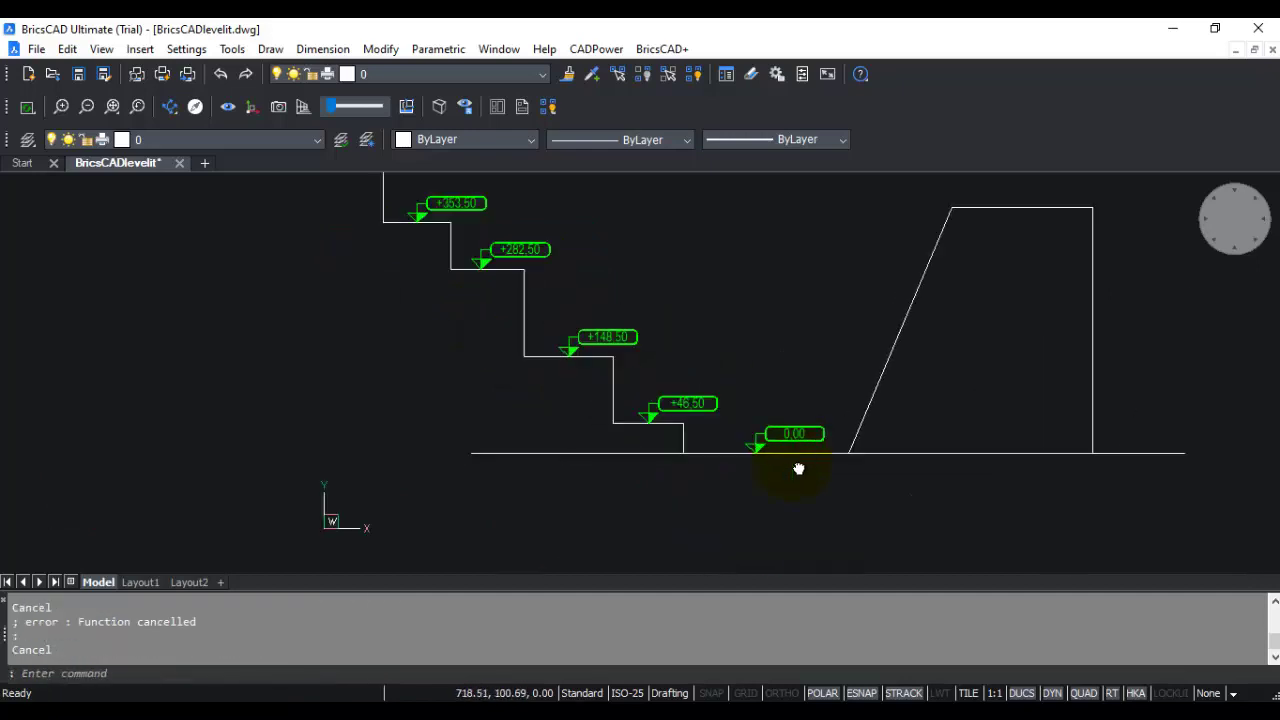
{"action": "scroll", "coordinate": [791, 405], "scroll_direction": "up", "scroll_amount": 4}
{"action": "scroll", "coordinate": [788, 402], "scroll_direction": "down", "scroll_amount": 2}
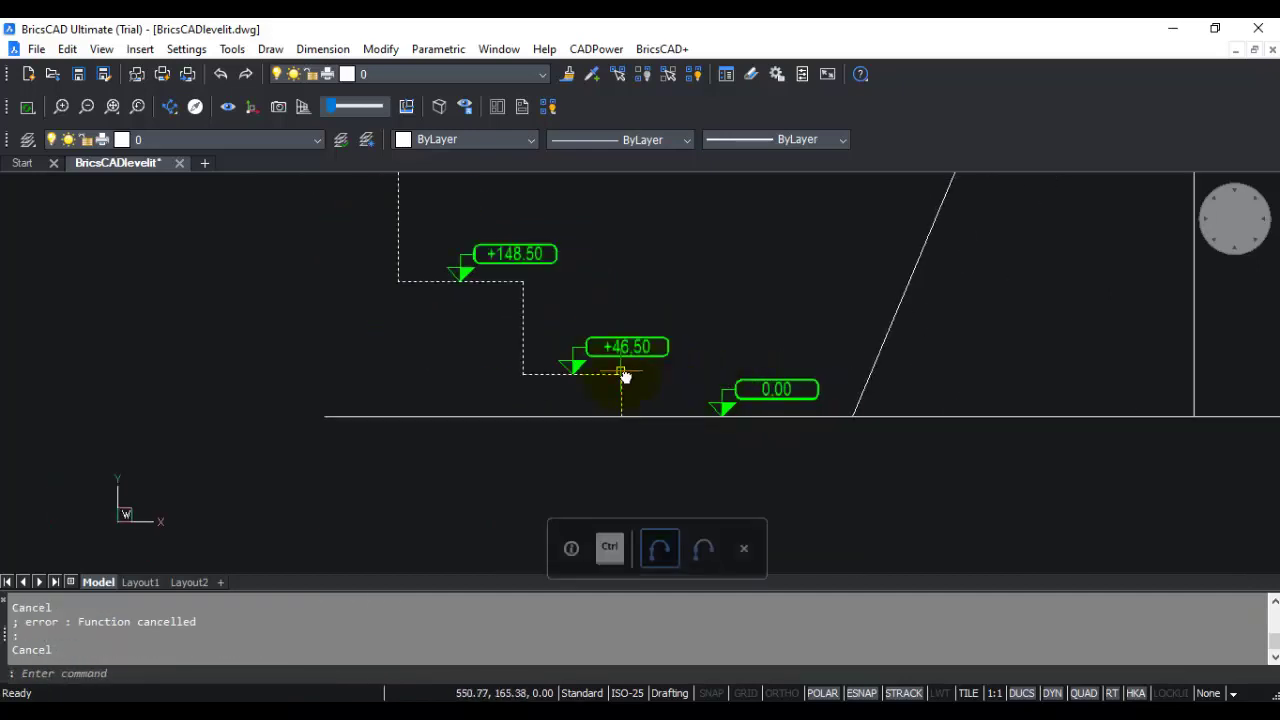
{"action": "mouse_move", "coordinate": [560, 314]}
{"action": "middle_mouse_down", "text": "ctrl"}
{"action": "mouse_move", "coordinate": [564, 368]}
{"action": "mouse_move", "coordinate": [606, 397]}
{"action": "middle_mouse_up", "text": "ctrl"}
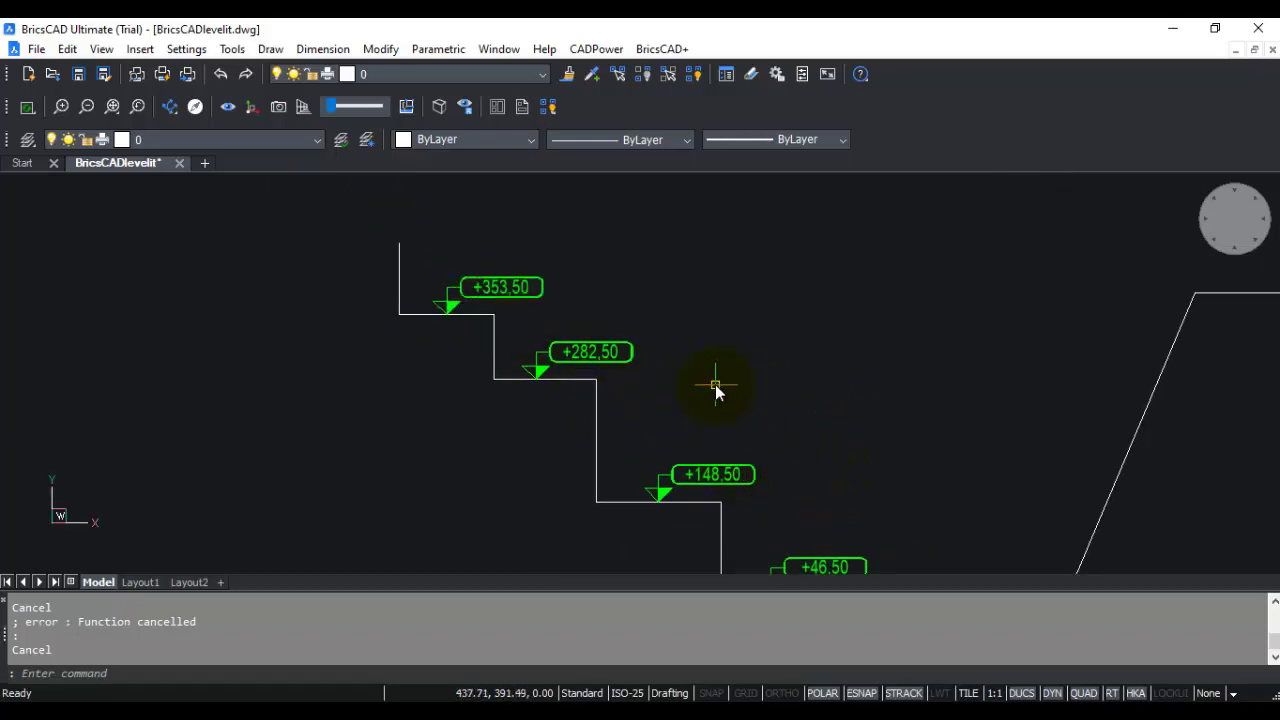
{"action": "scroll", "coordinate": [420, 309], "scroll_direction": "down", "scroll_amount": 3}
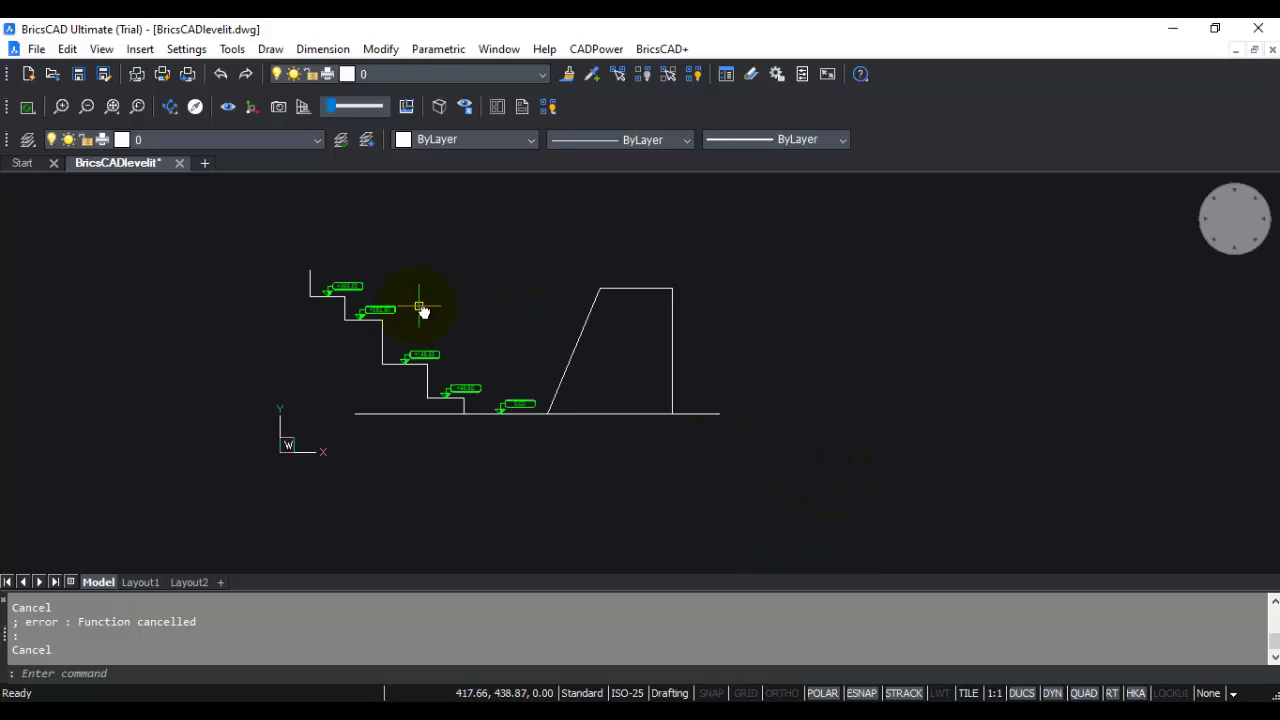
Rerun CP_LEVELIT, add LEVELS-C from the drawing, and make it the level block
{"action": "type", "text": "CP_LEVELIT"}
{"action": "key", "text": "Return"}
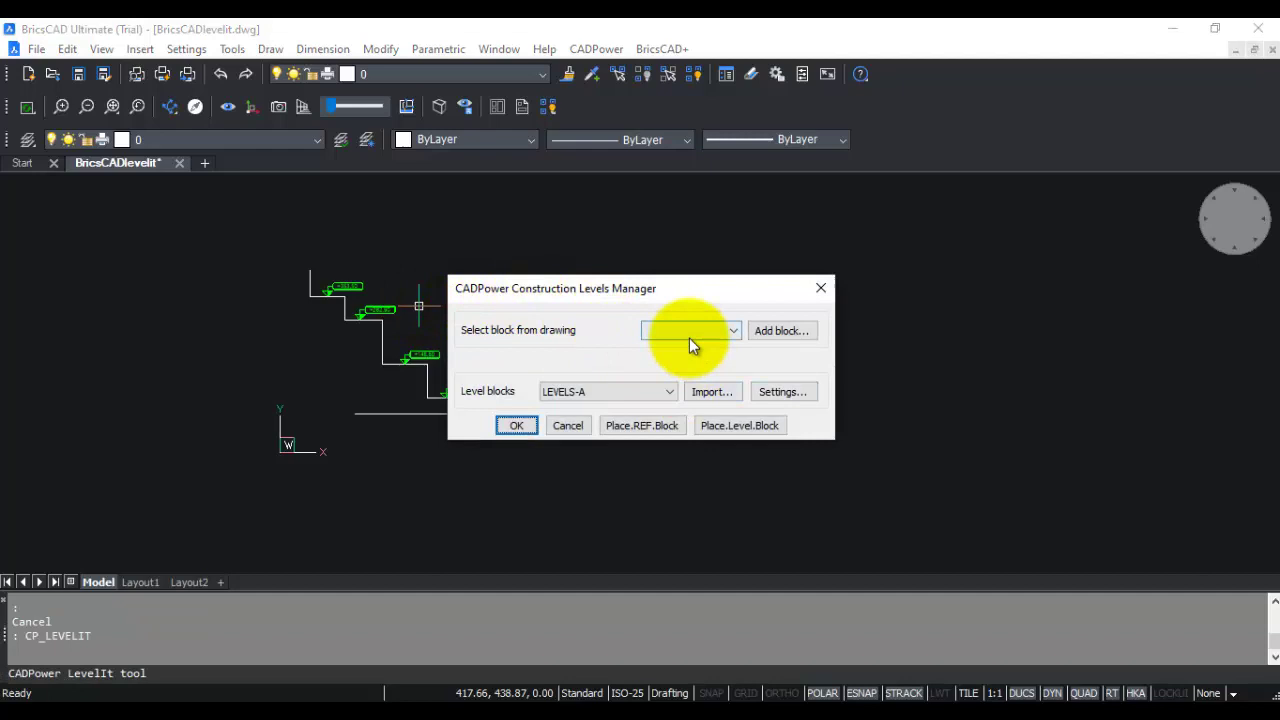
{"action": "left_click", "coordinate": [689, 333]}
{"action": "left_click", "coordinate": [673, 377]}
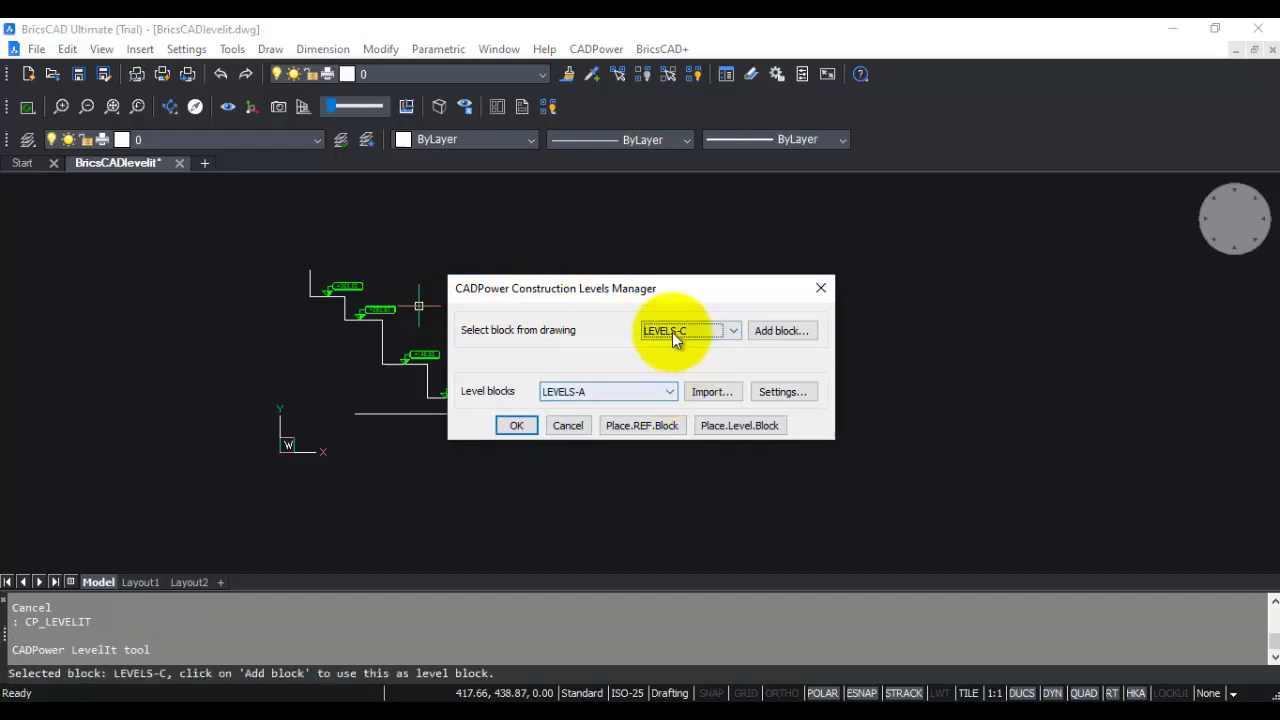
{"action": "left_click", "coordinate": [763, 333]}
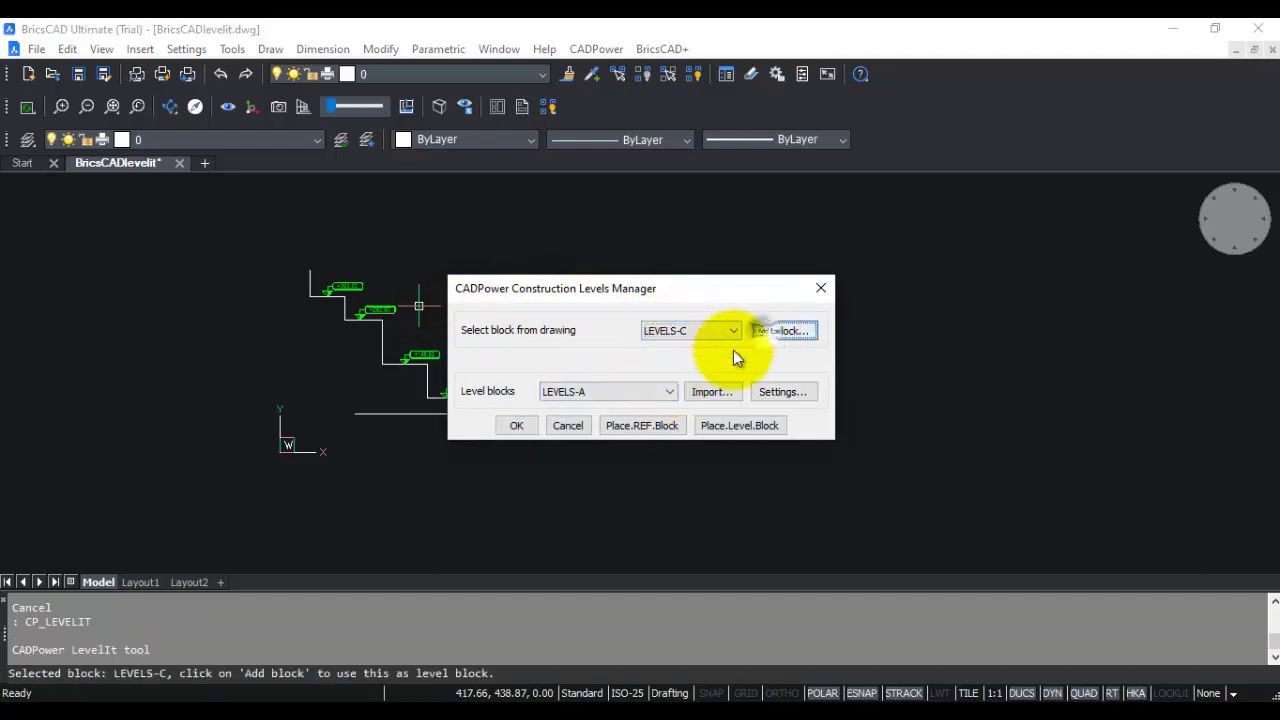
{"action": "left_click", "coordinate": [647, 391]}
{"action": "left_click", "coordinate": [566, 431]}
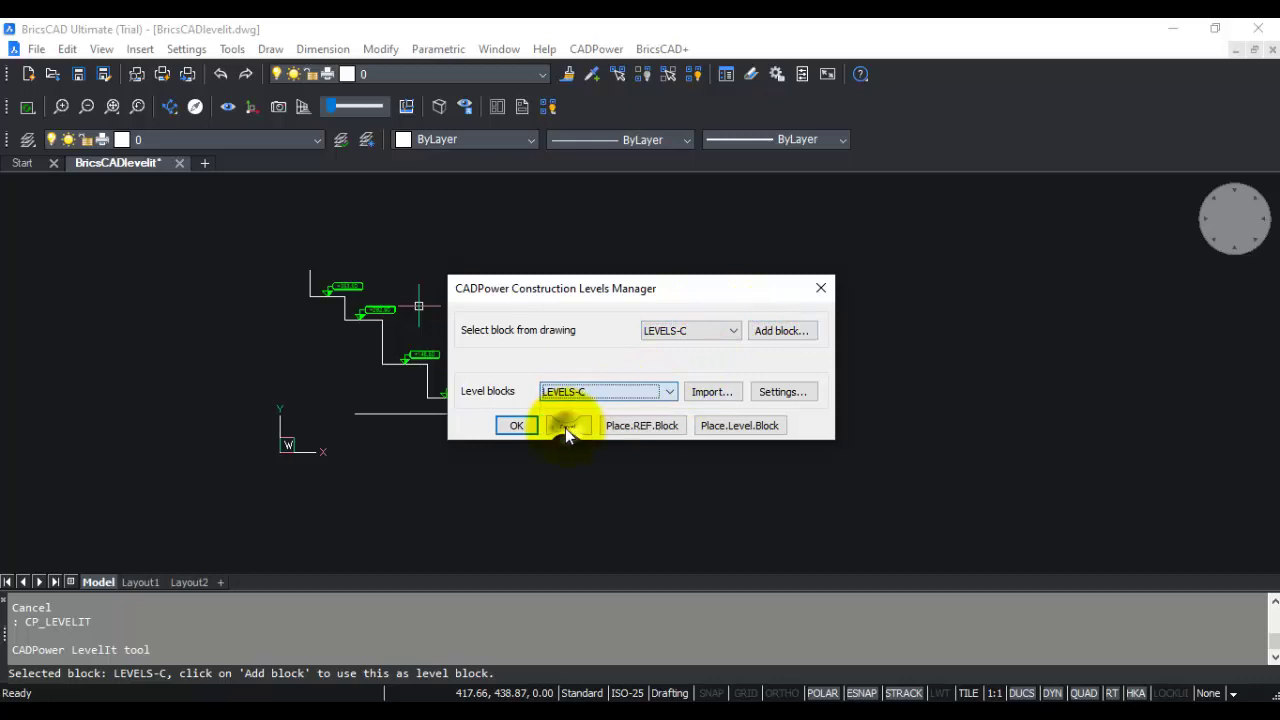
{"action": "left_click", "coordinate": [760, 390]}
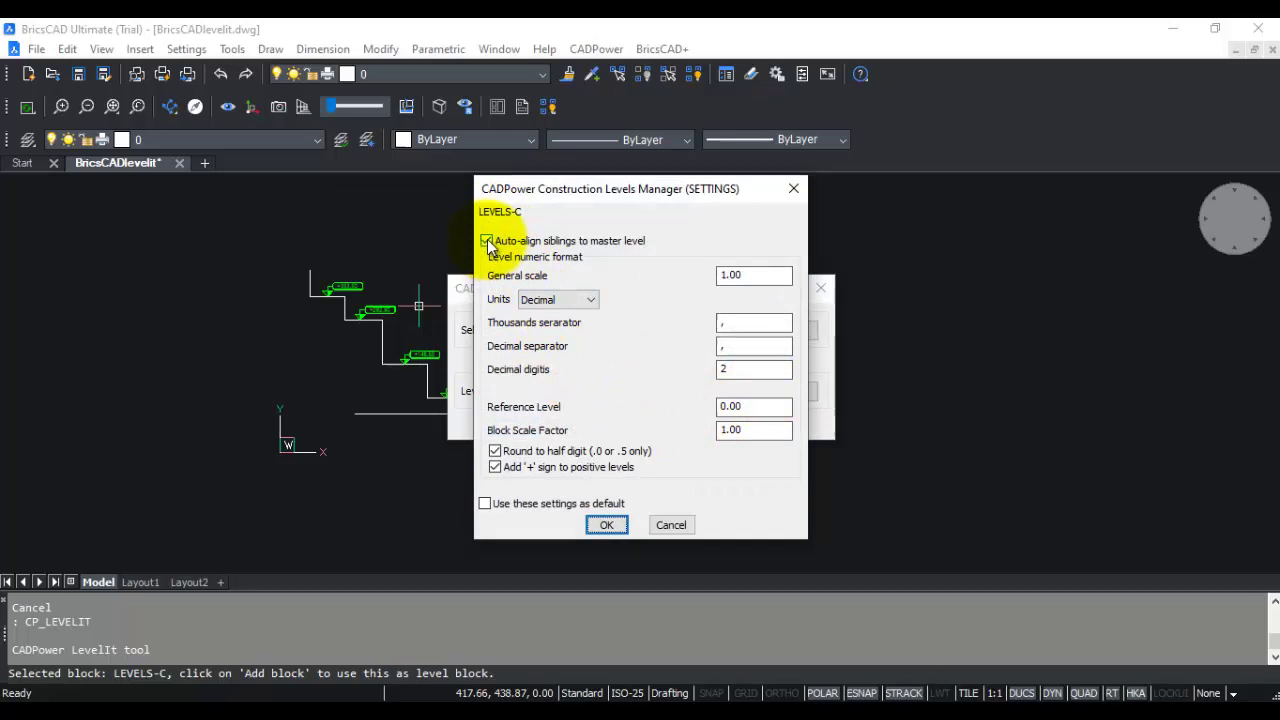
Change the LEVELS-C block scale factor to 2.50 and confirm
{"action": "key", "text": "Tab"}
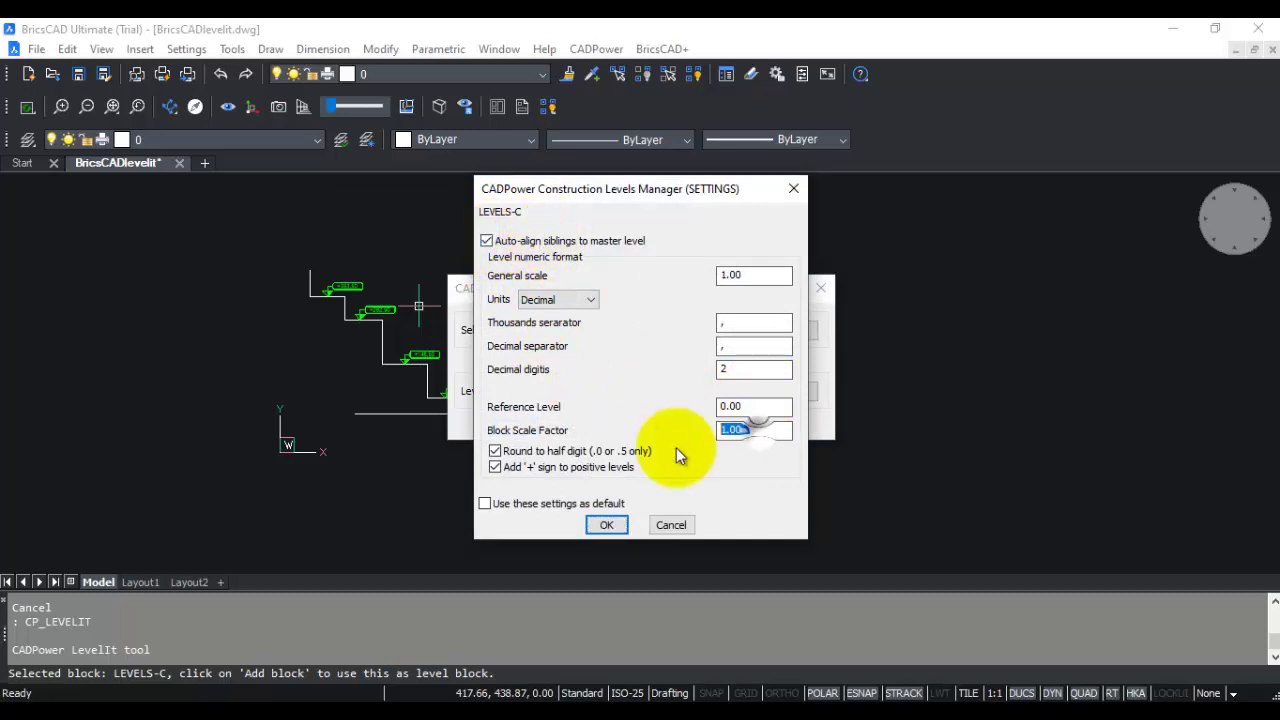
{"action": "type", "text": "2.5"}
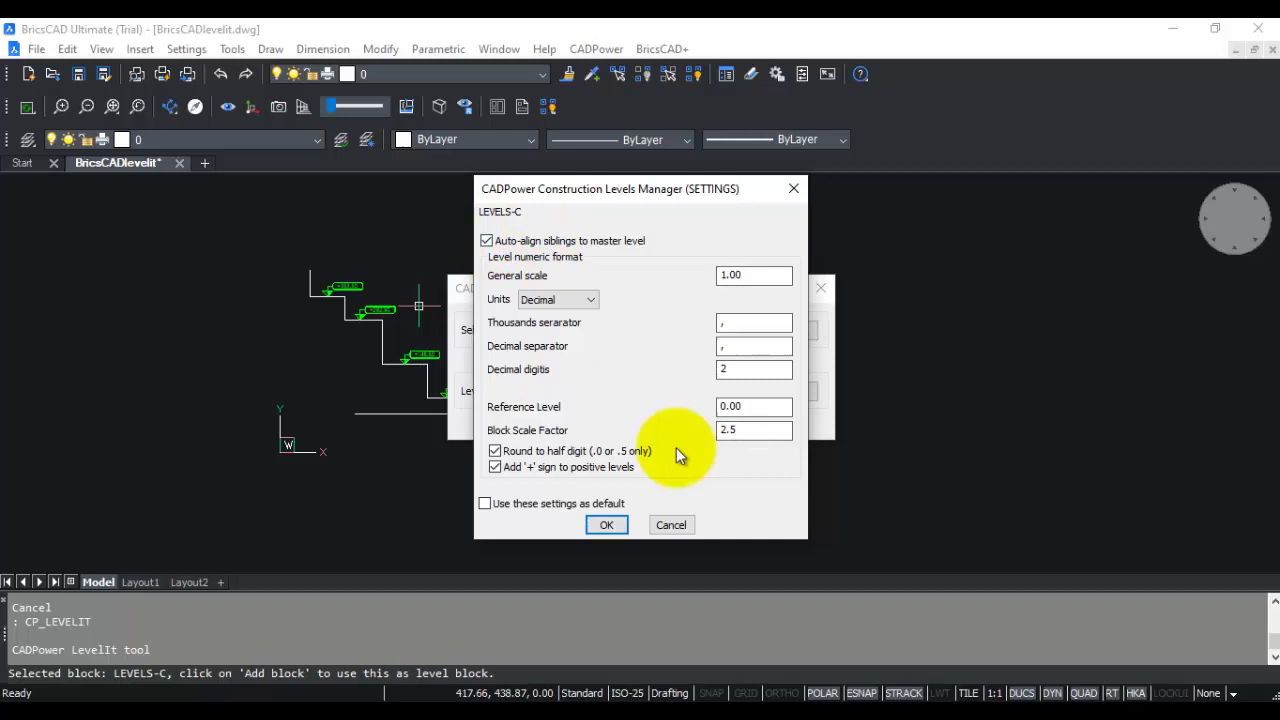
{"action": "type", "text": "0"}
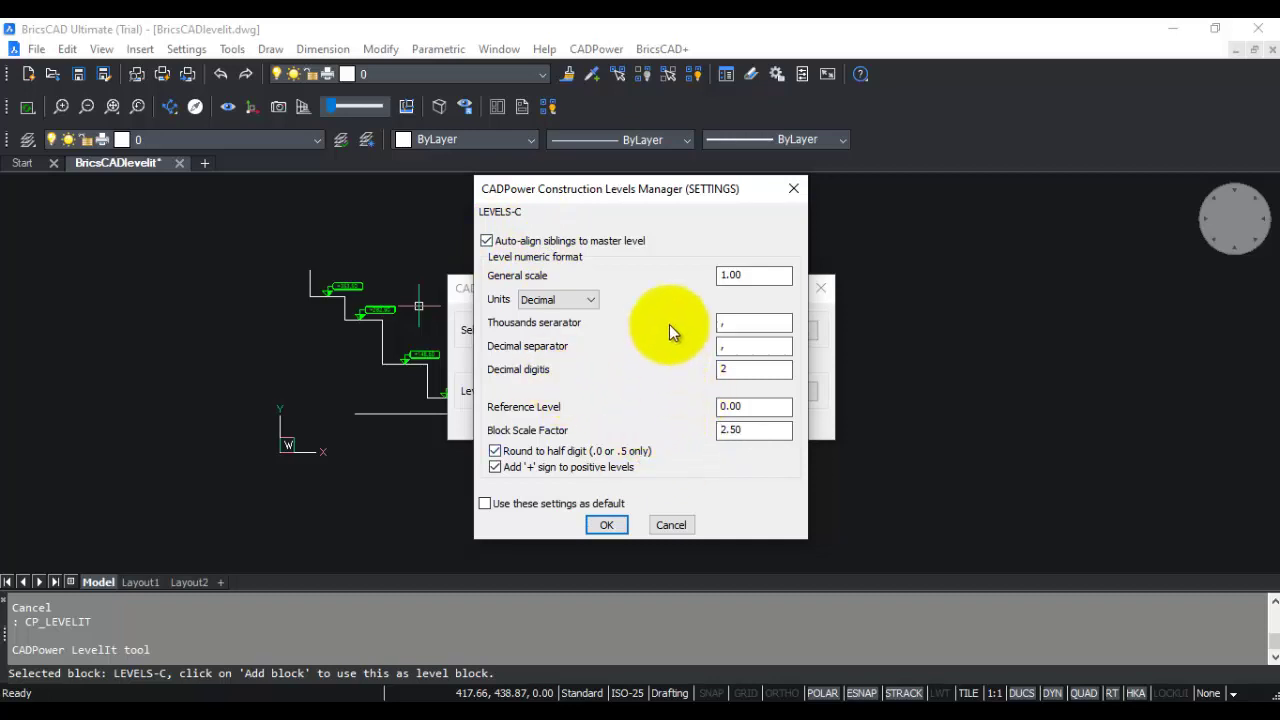
{"action": "left_click", "coordinate": [607, 523]}
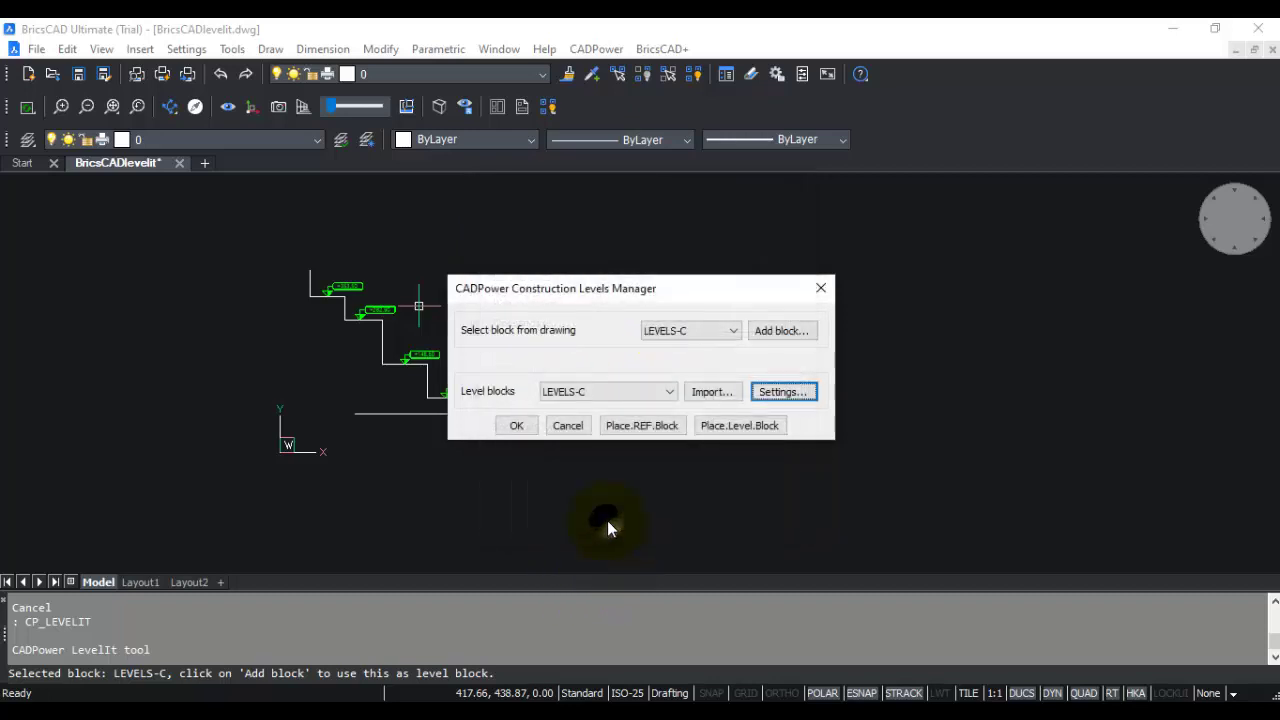
Place LEVELS-C labels 0.00 at the wall base, then +120.00, +260.00, +340.00, +460.00 above
{"action": "left_click", "coordinate": [674, 427]}
{"action": "left_click", "coordinate": [711, 413]}
{"action": "scroll", "coordinate": [711, 413], "scroll_direction": "up", "scroll_amount": 3}
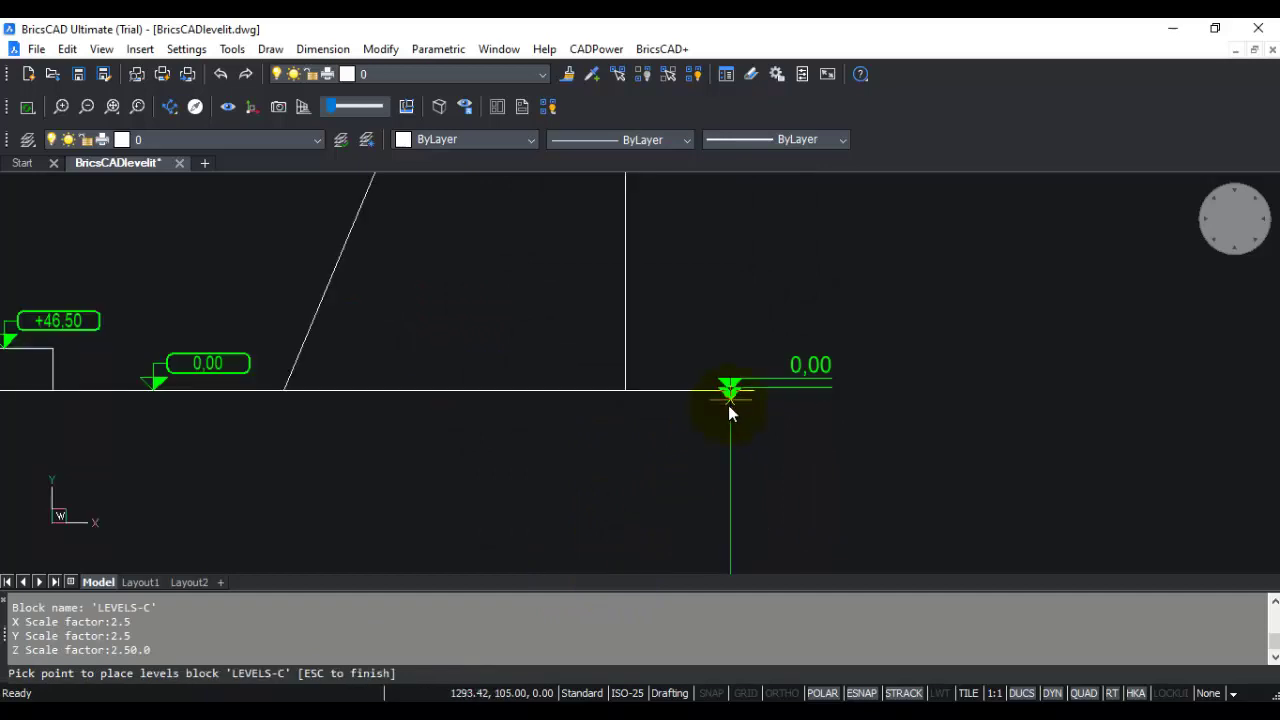
{"action": "scroll", "coordinate": [705, 345], "scroll_direction": "down", "scroll_amount": 2}
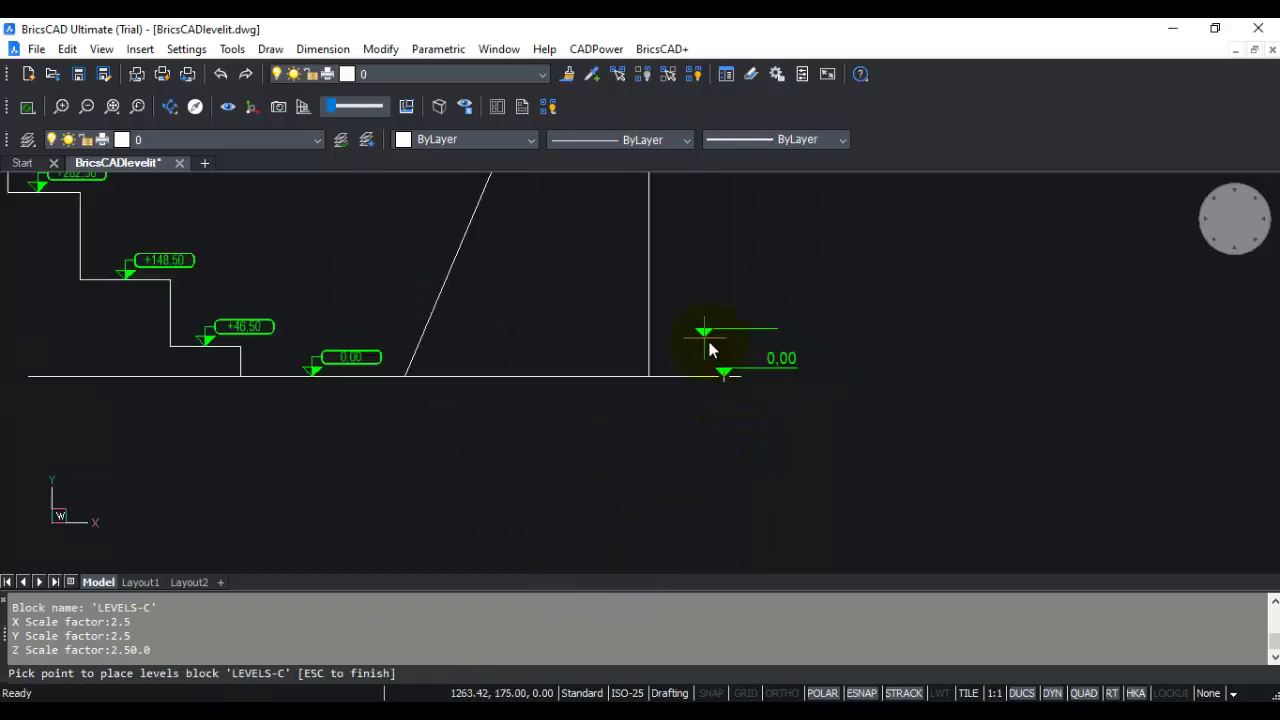
{"action": "left_click", "coordinate": [706, 304]}
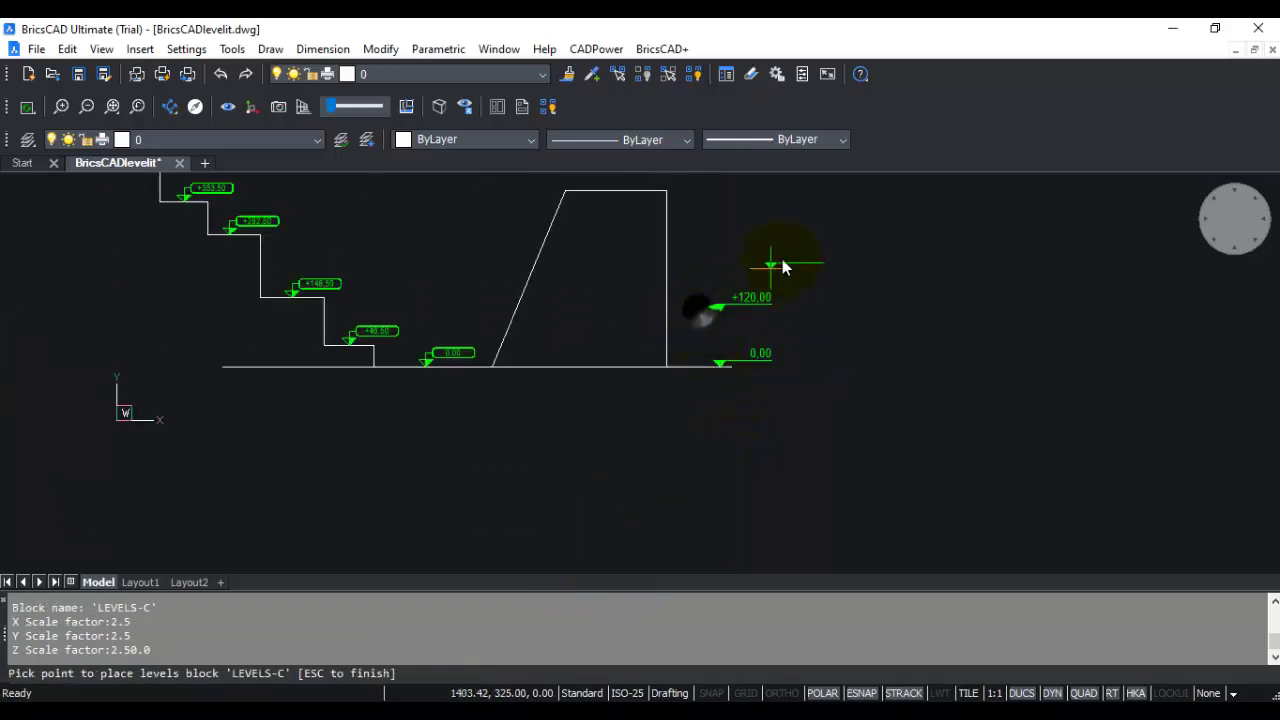
{"action": "left_click", "coordinate": [766, 240]}
{"action": "left_click", "coordinate": [768, 204]}
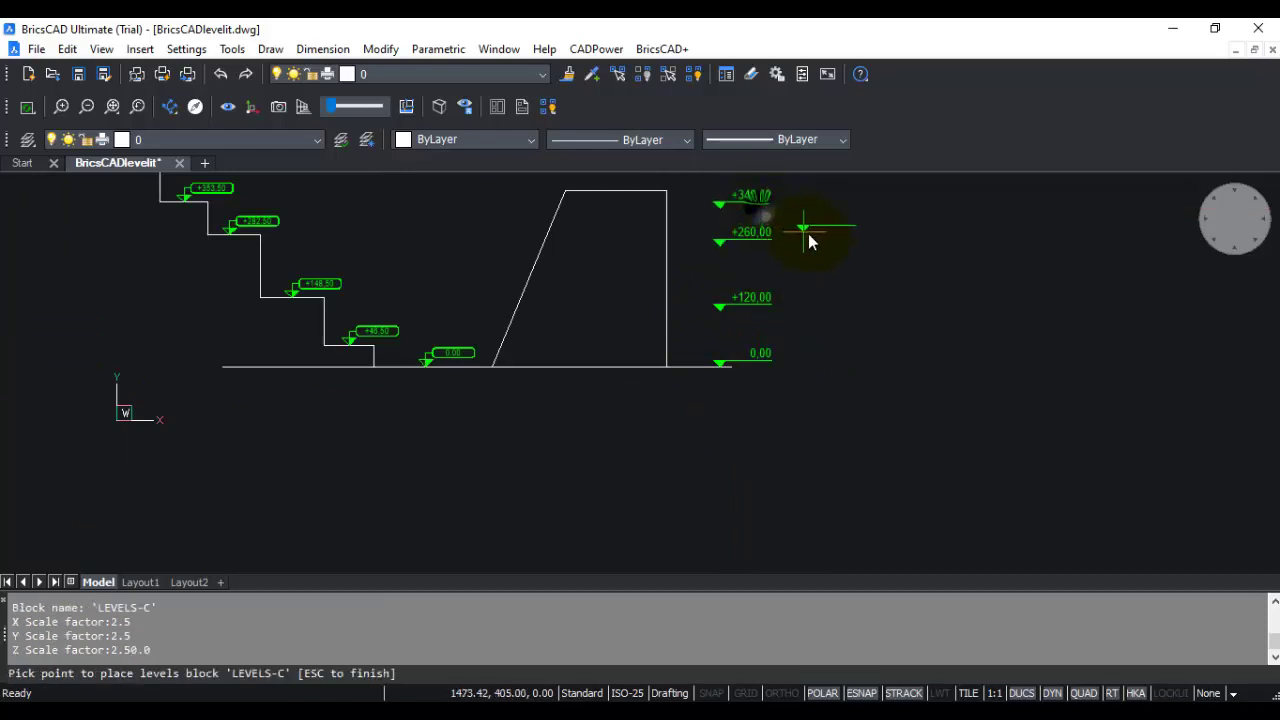
{"action": "middle_click_drag", "start_coordinate": [813, 248], "coordinate": [775, 391]}
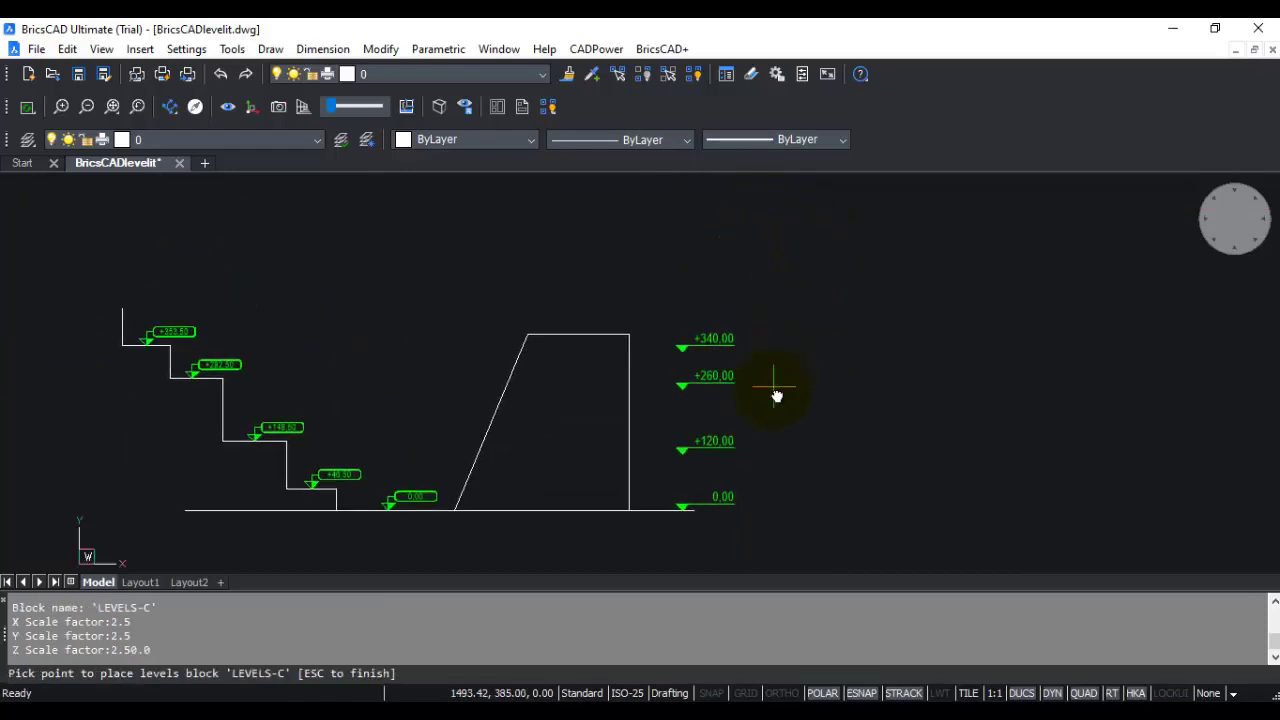
{"action": "left_click", "coordinate": [720, 290]}
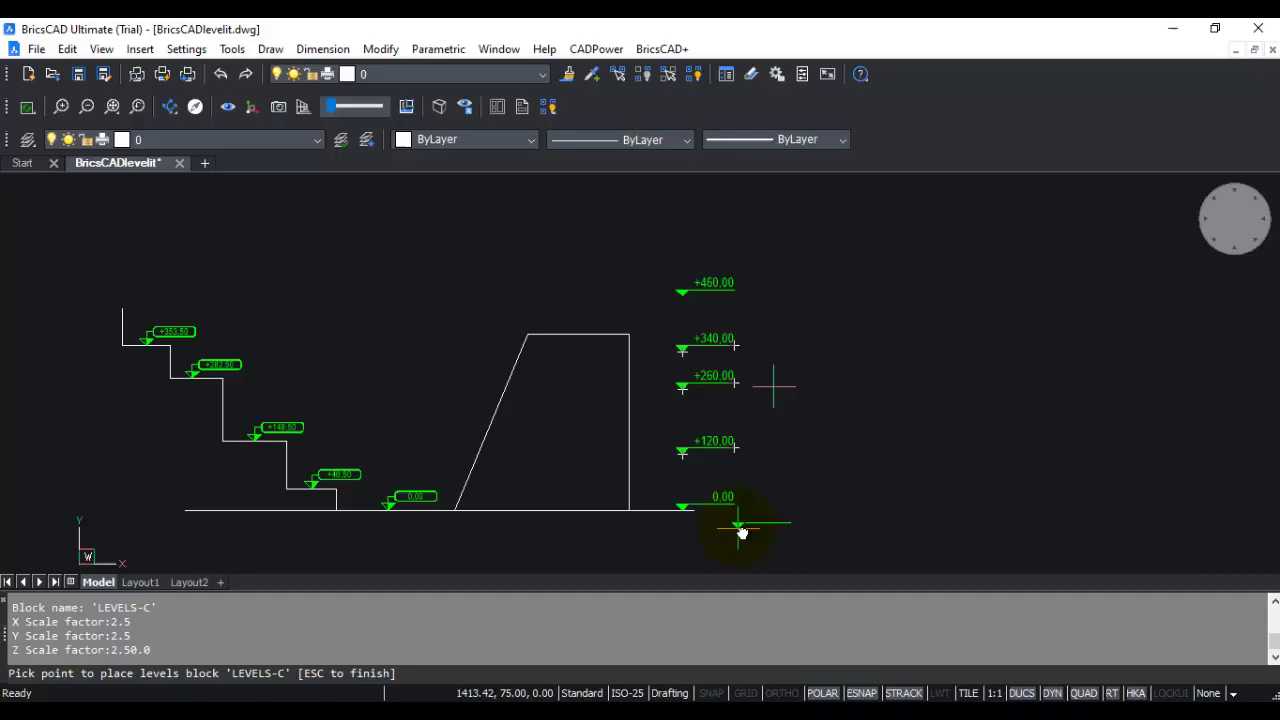
{"action": "key", "text": "Escape"}
{"action": "key", "text": "Escape"}
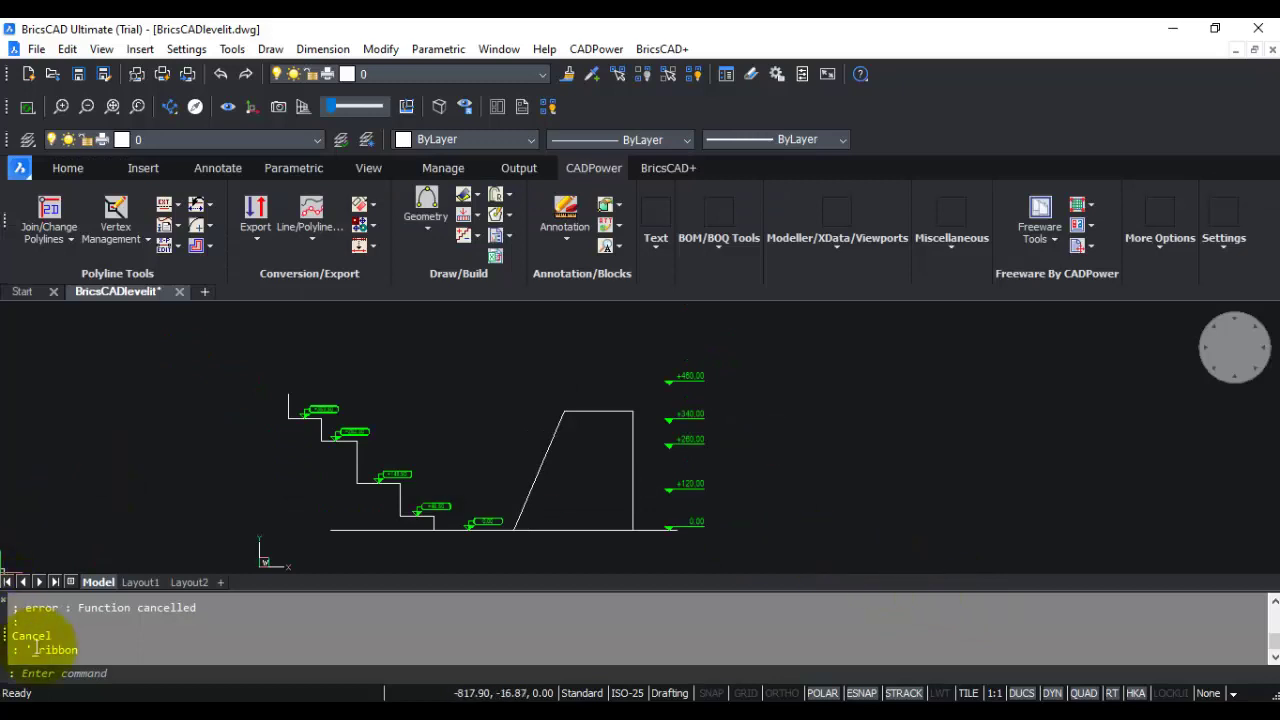
{"action": "type", "text": "cple"}
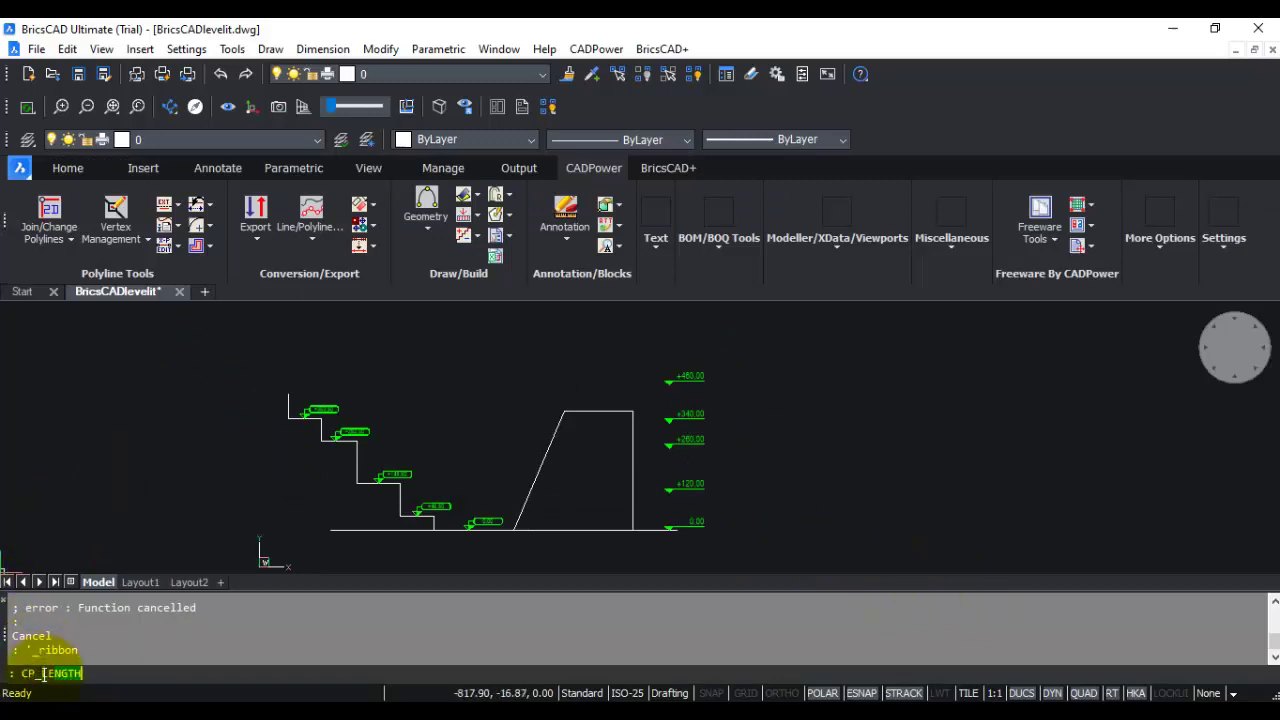
{"action": "key", "text": "Down"}
{"action": "key", "text": "Down"}
{"action": "key", "text": "Return"}
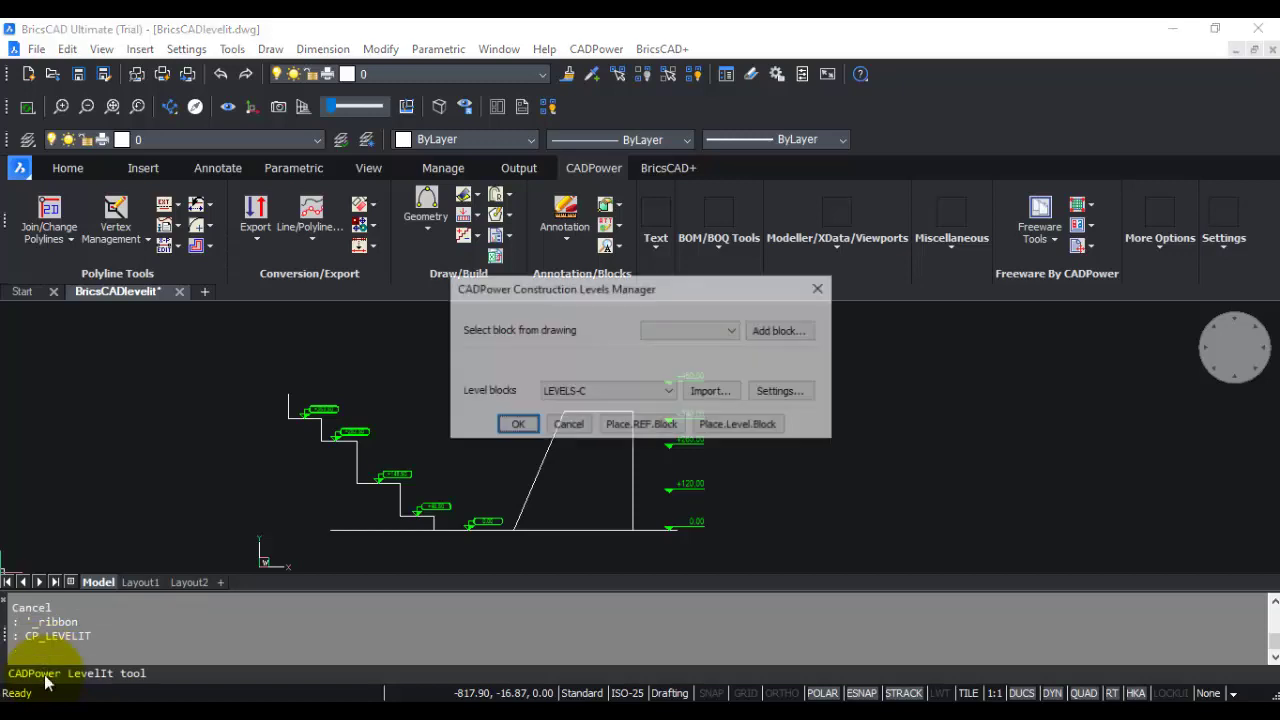
{"action": "key", "text": "Escape"}
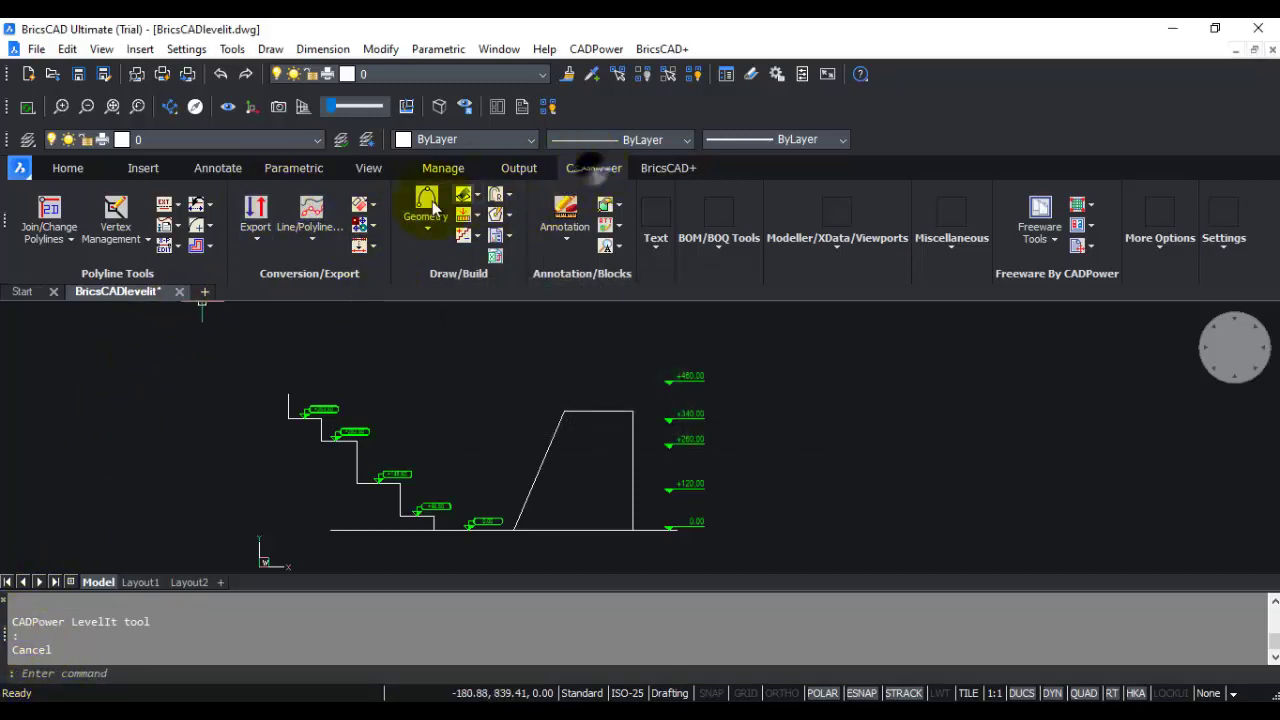
{"action": "left_click", "coordinate": [596, 49]}
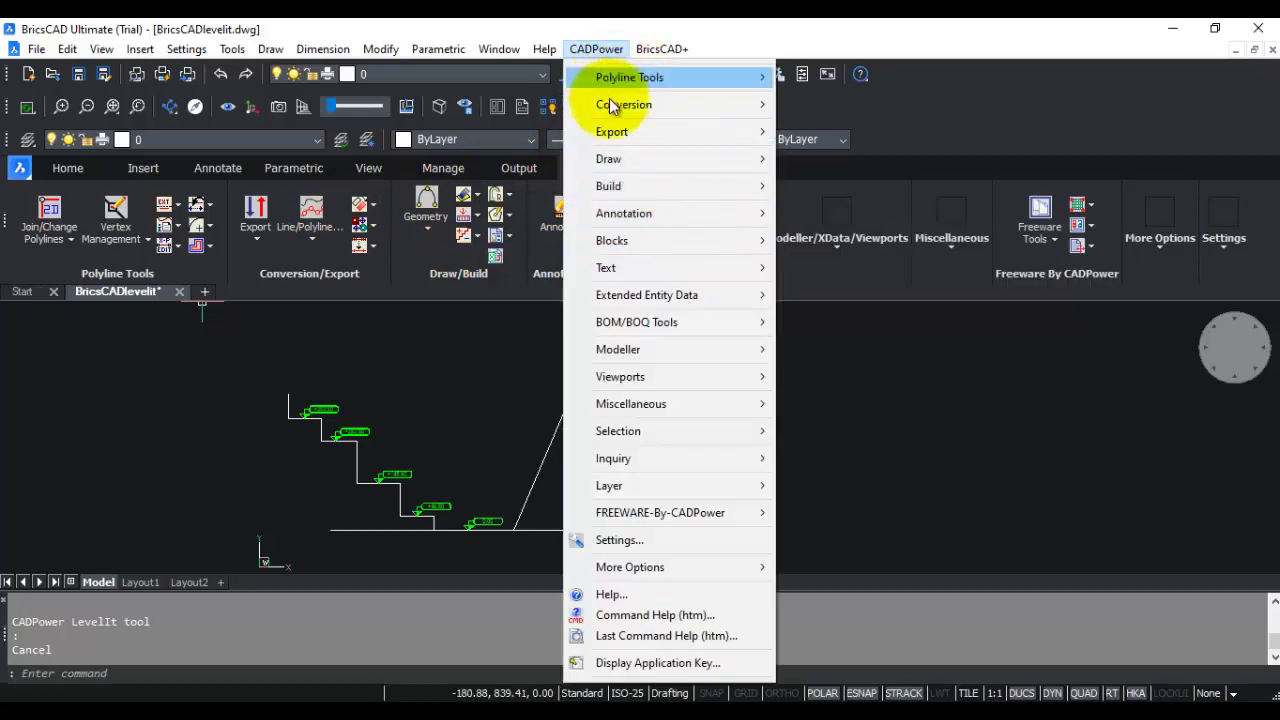
{"action": "key", "text": "Escape"}
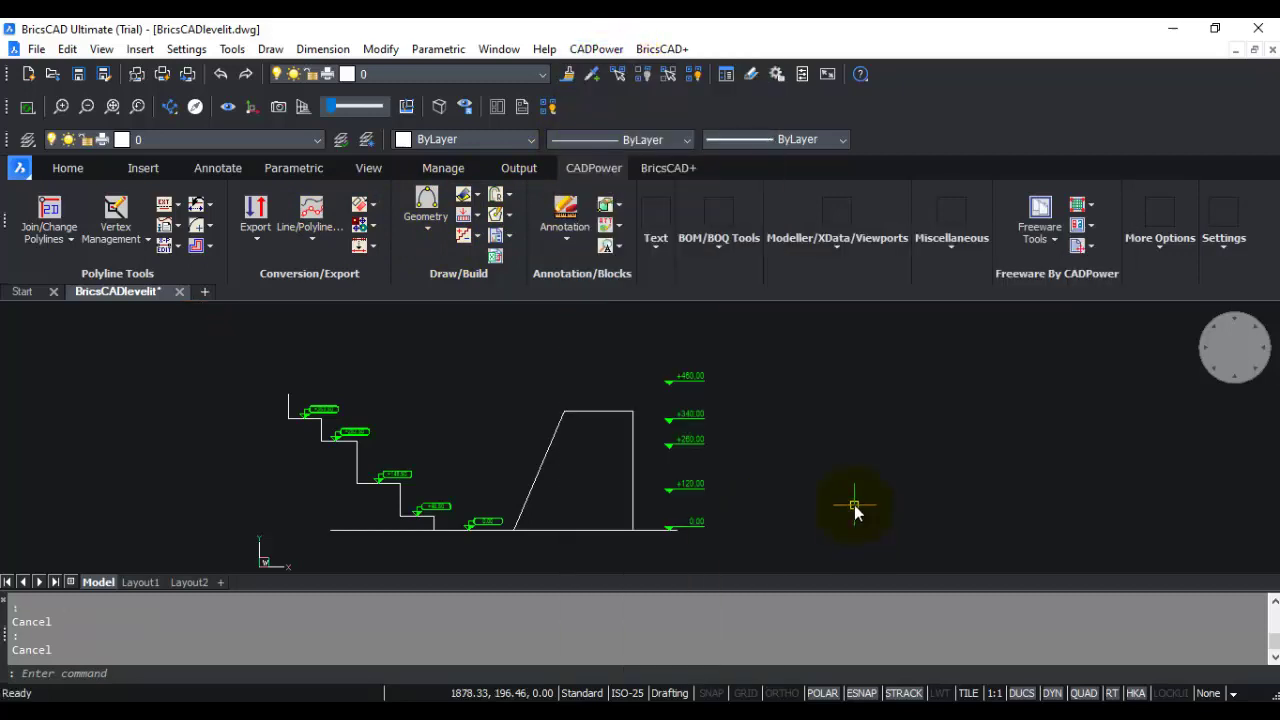